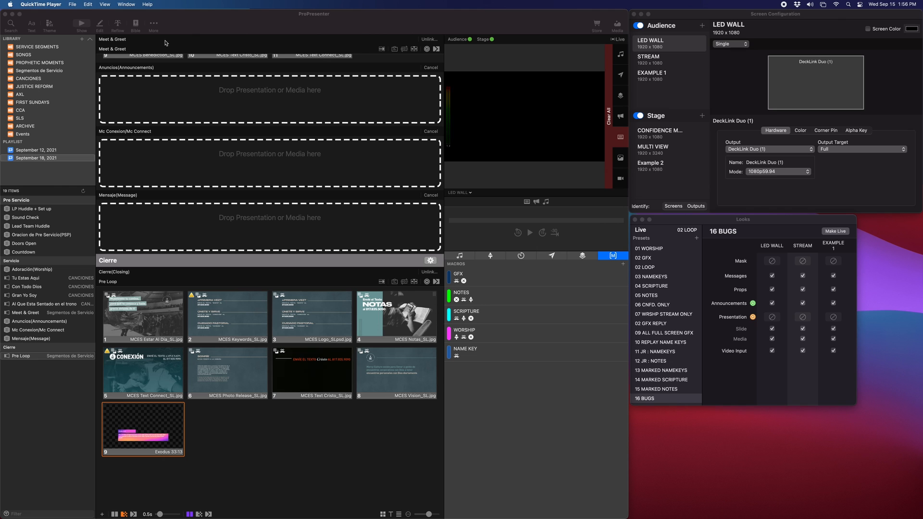
# Switch to ProPresenter and open the Theme Editor
pyautogui.click(224, 27)
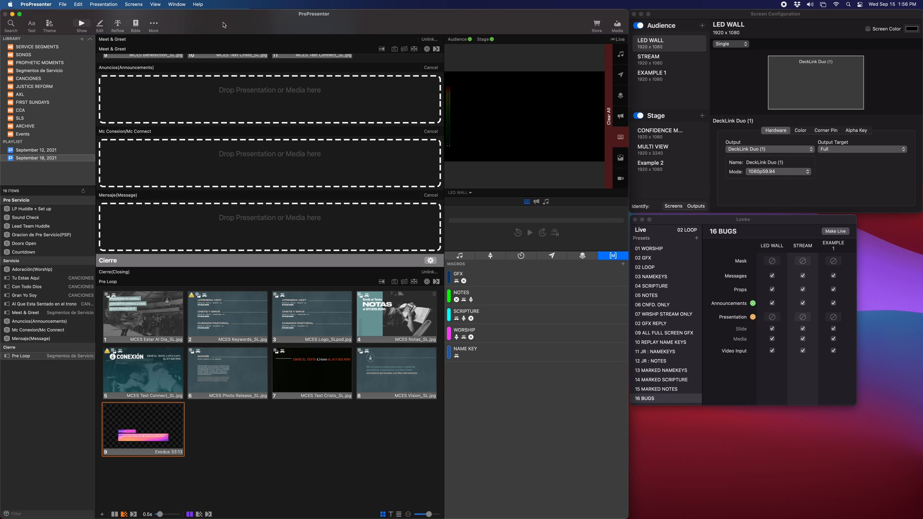
pyautogui.click(219, 23)
pyautogui.click(154, 24)
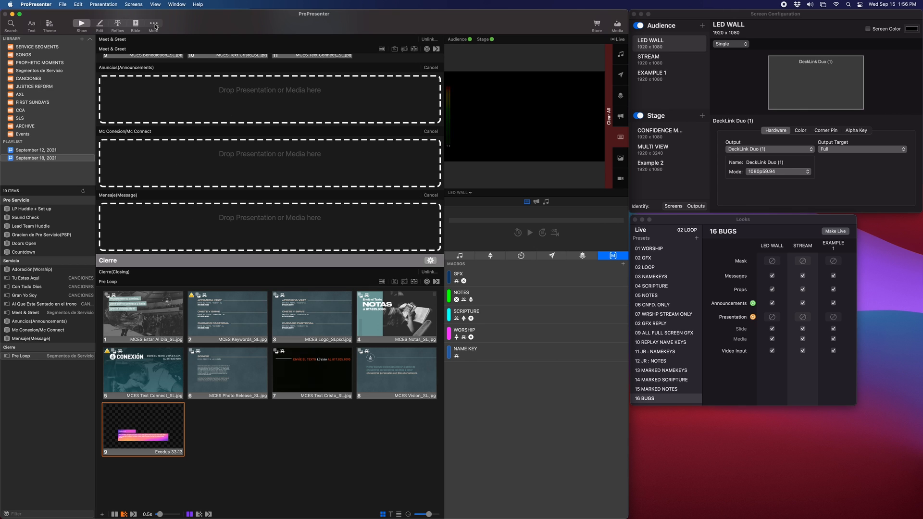
pyautogui.click(204, 25)
pyautogui.click(158, 24)
pyautogui.click(165, 42)
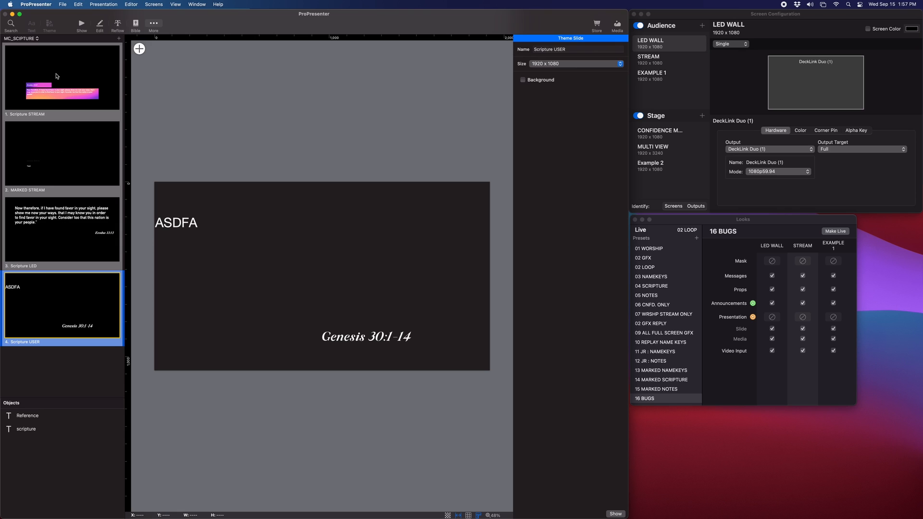
# Examine the text and image objects on the Scripture STREAM theme slide of MC_SCIPTURE
pyautogui.click(153, 24)
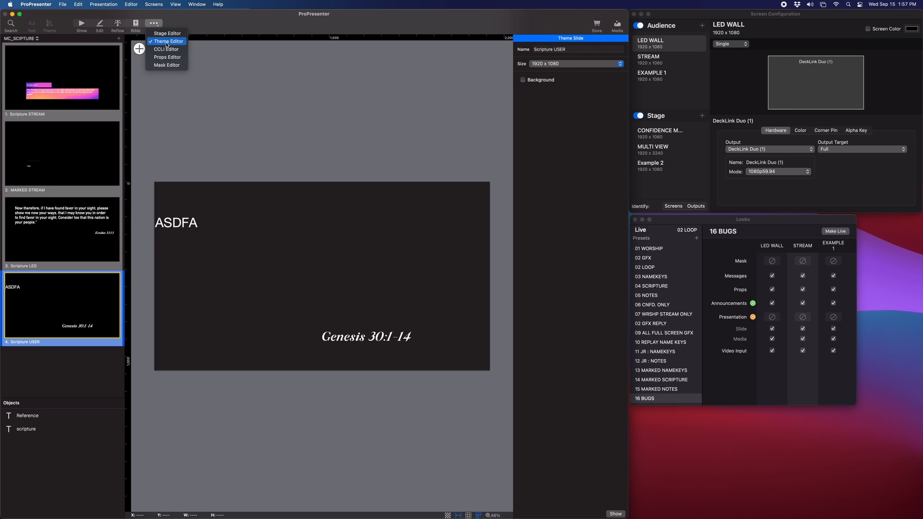
pyautogui.click(227, 75)
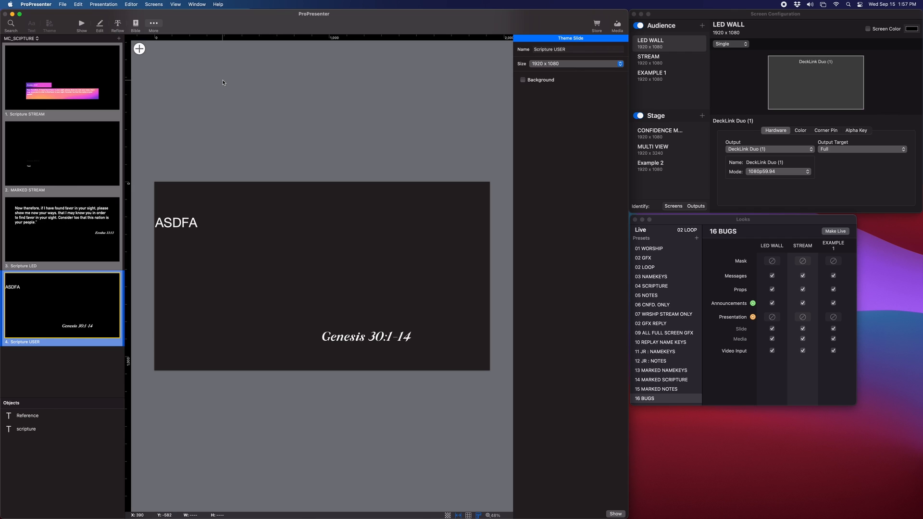
pyautogui.click(21, 95)
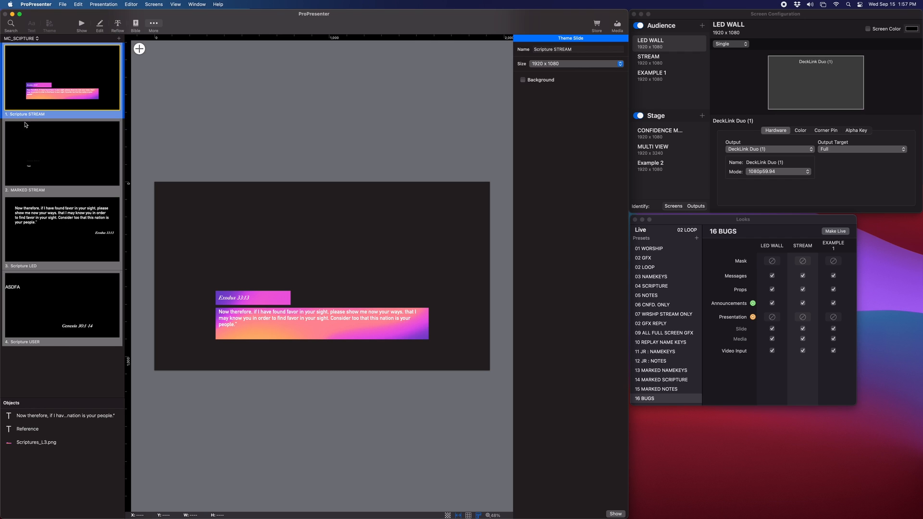
pyautogui.scroll(1, 211, 341)
pyautogui.scroll(3, 211, 342)
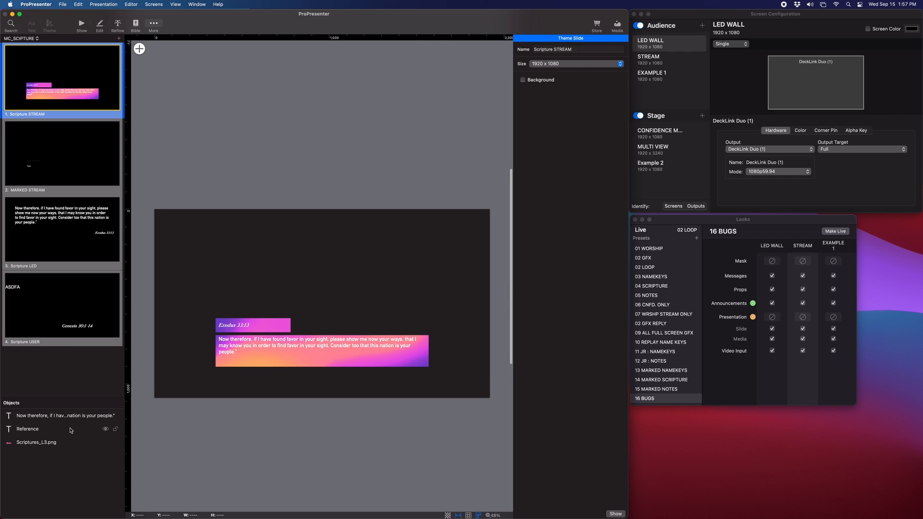
pyautogui.click(65, 415)
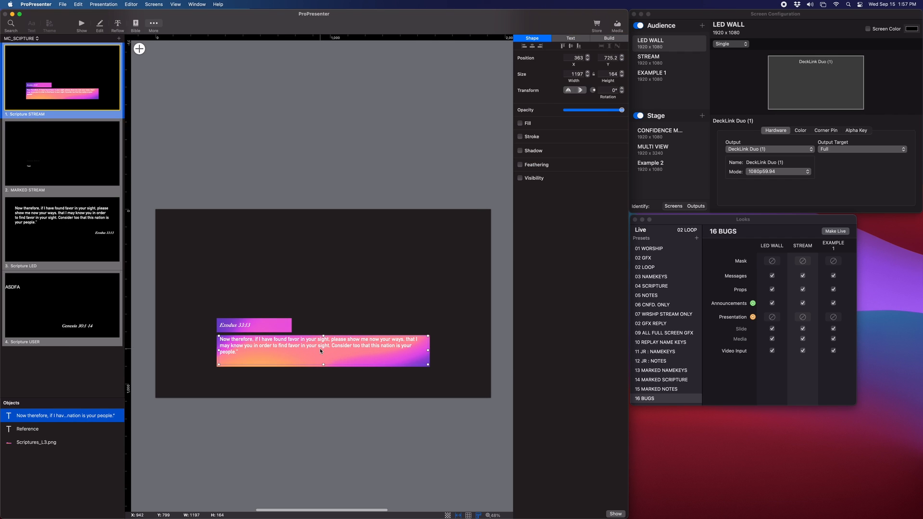
pyautogui.click(42, 429)
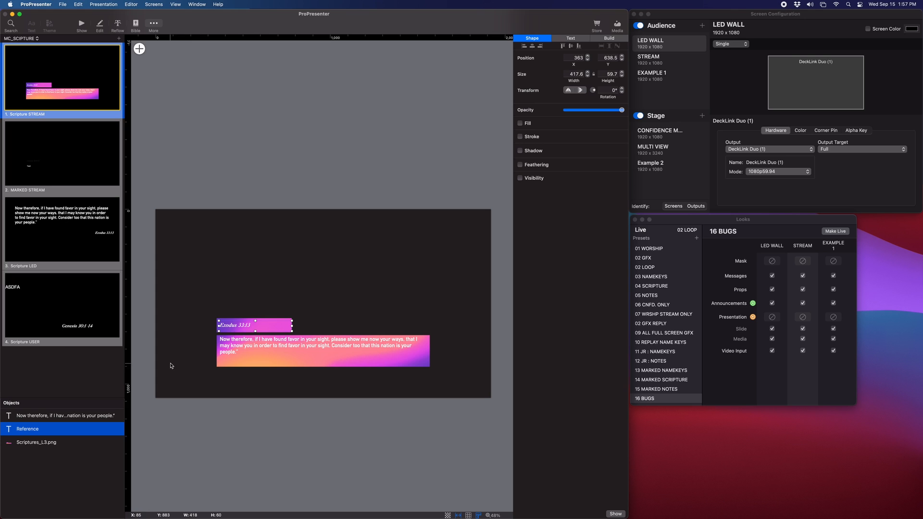
pyautogui.click(41, 441)
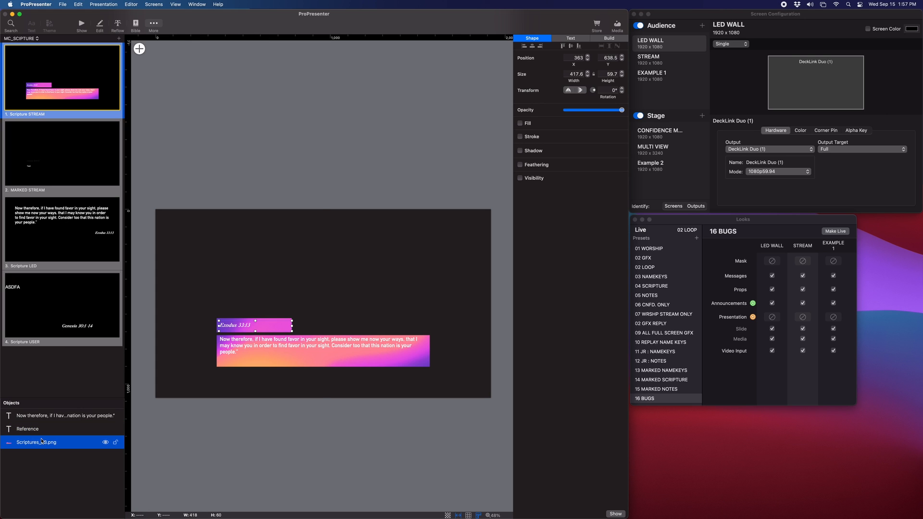
pyautogui.moveTo(178, 353)
pyautogui.mouseDown()
pyautogui.moveTo(186, 364)
pyautogui.moveTo(166, 311)
pyautogui.moveTo(186, 326)
pyautogui.moveTo(180, 349)
pyautogui.mouseUp()
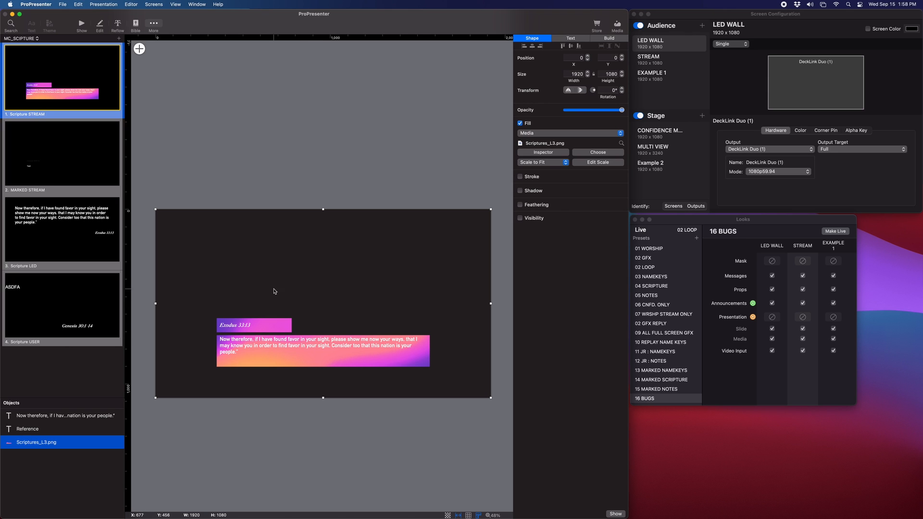
# Examine the verse and Reference text objects on the Scripture LED theme slide
pyautogui.click(65, 241)
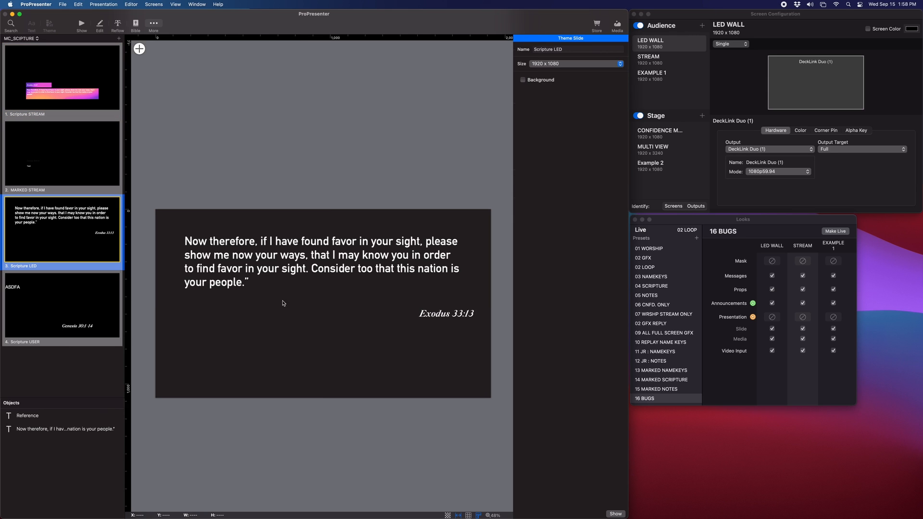
pyautogui.click(53, 432)
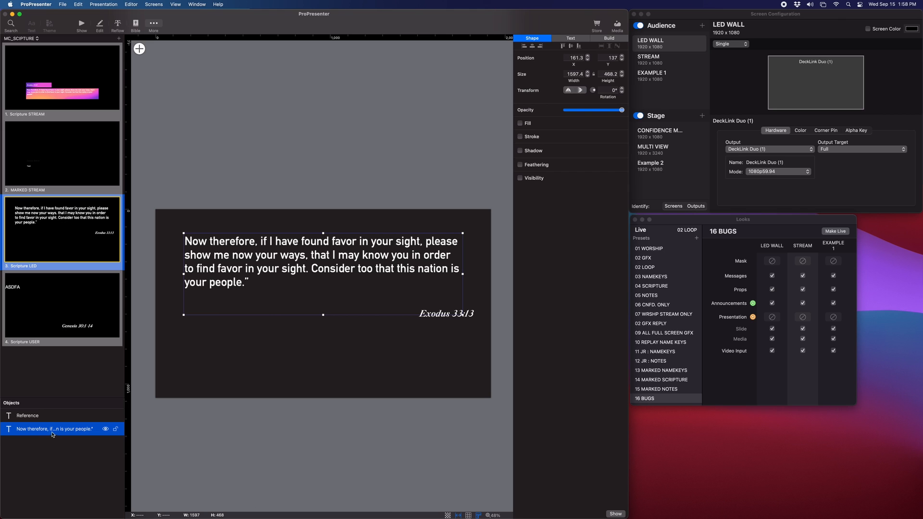
pyautogui.click(33, 416)
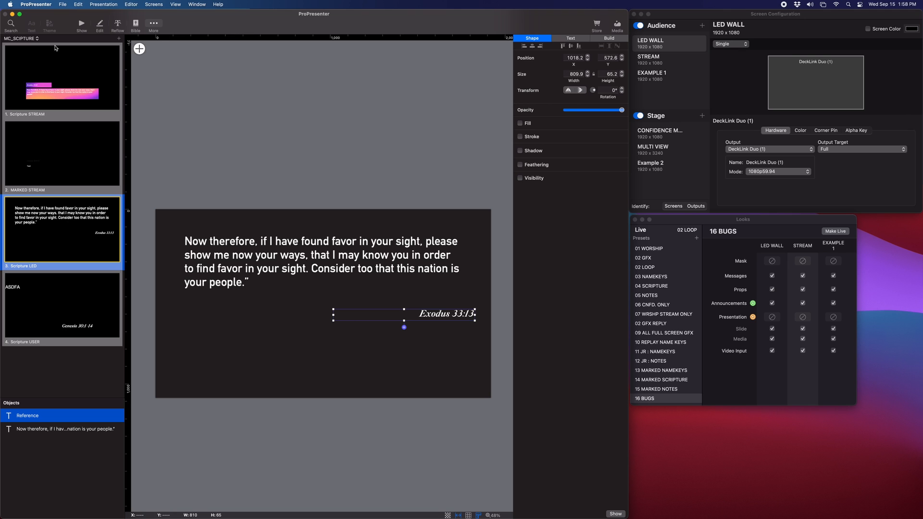
# Return to Show view and add a new blank slide after the Exodus 33:13 slide in Pre Loop
pyautogui.click(82, 25)
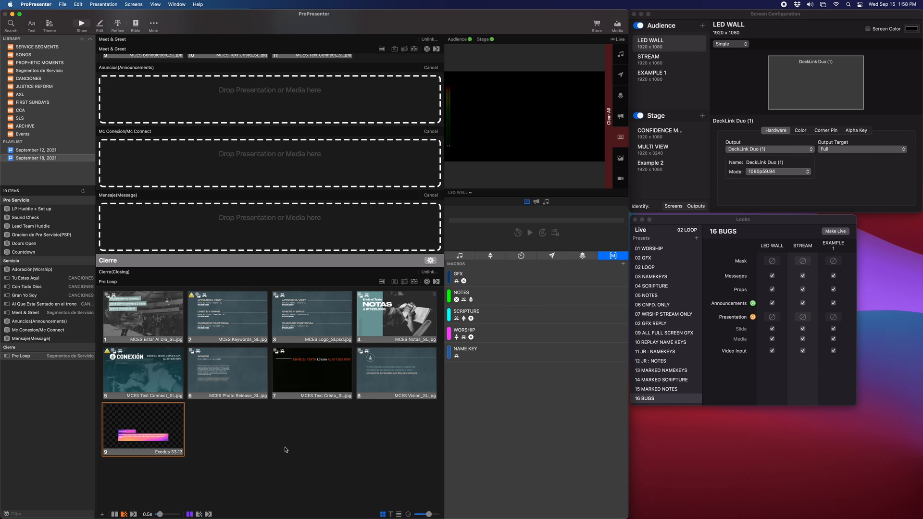
pyautogui.click(119, 438)
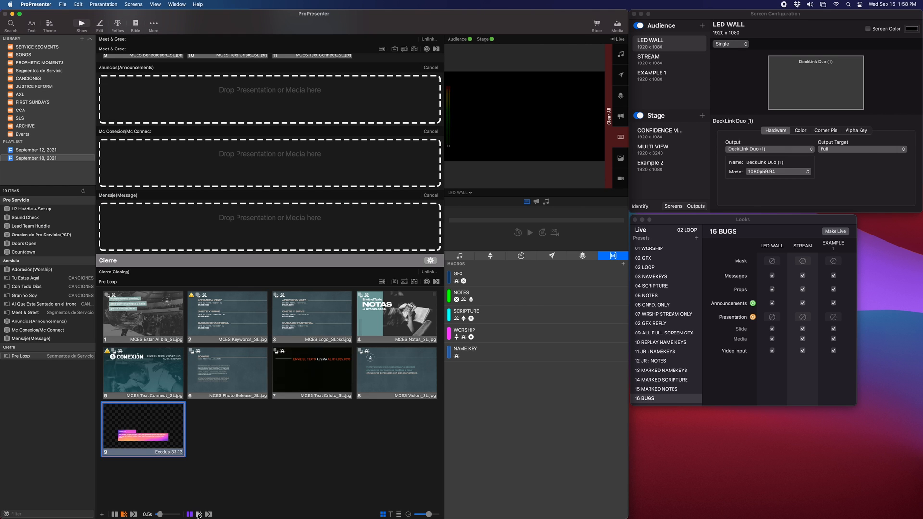
pyautogui.press('super+n')
pyautogui.press('Escape')
pyautogui.press('super+shift+n')
pyautogui.click(226, 424)
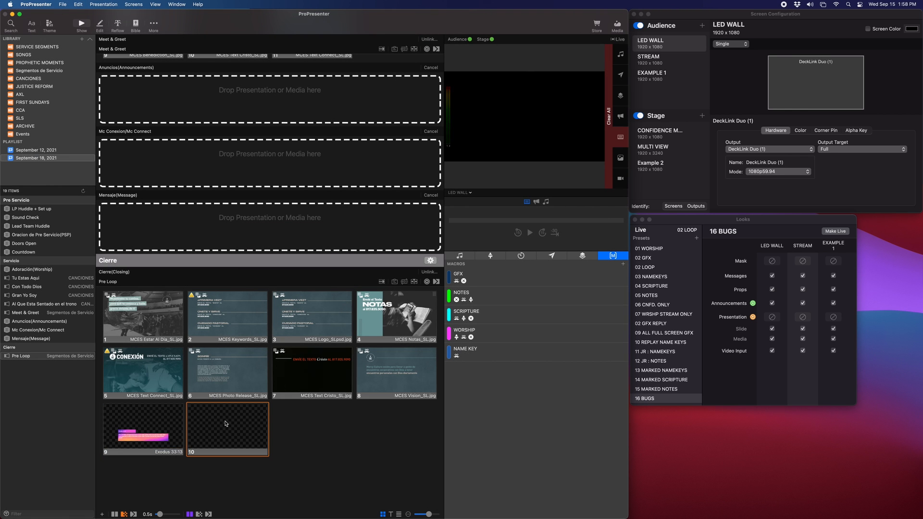
# Edit the new slide and enter THIS IS THE SCTIPURE VERSE in its text box
pyautogui.rightClick(226, 424)
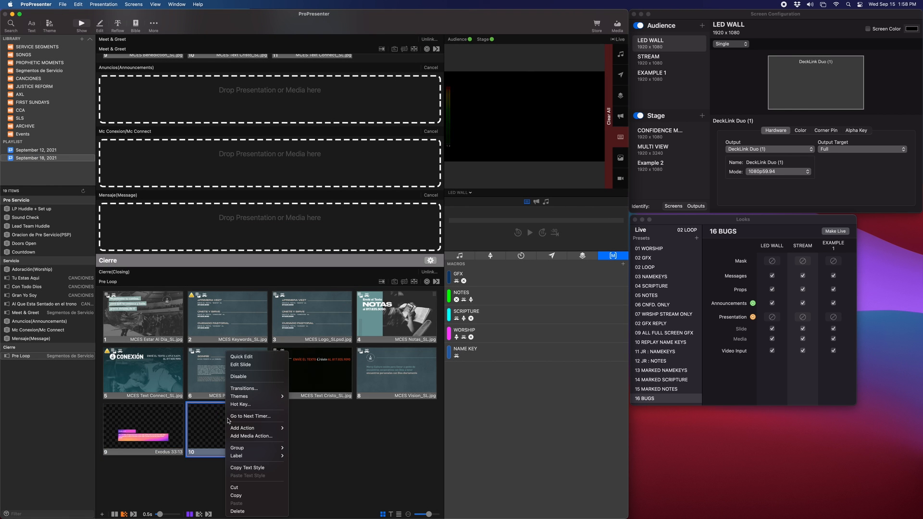
pyautogui.click(255, 372)
pyautogui.click(299, 230)
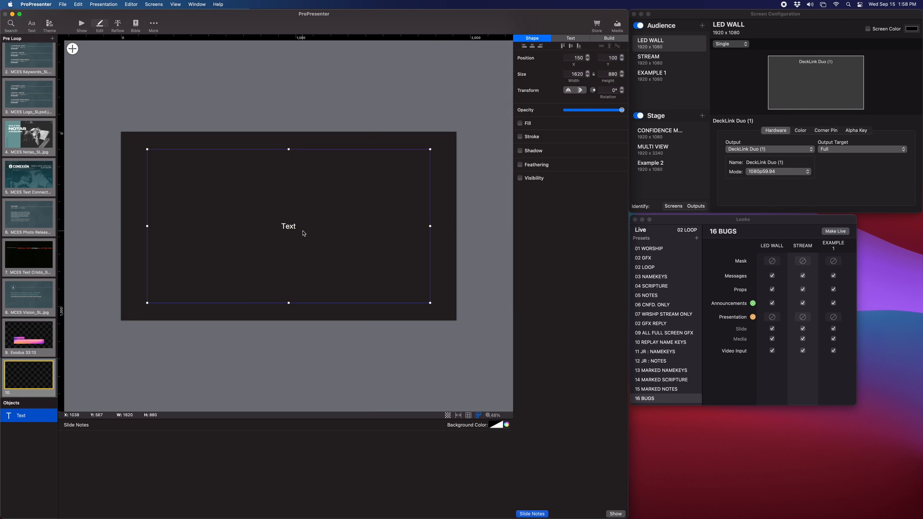
pyautogui.doubleClick(299, 230)
pyautogui.write('THIS ')
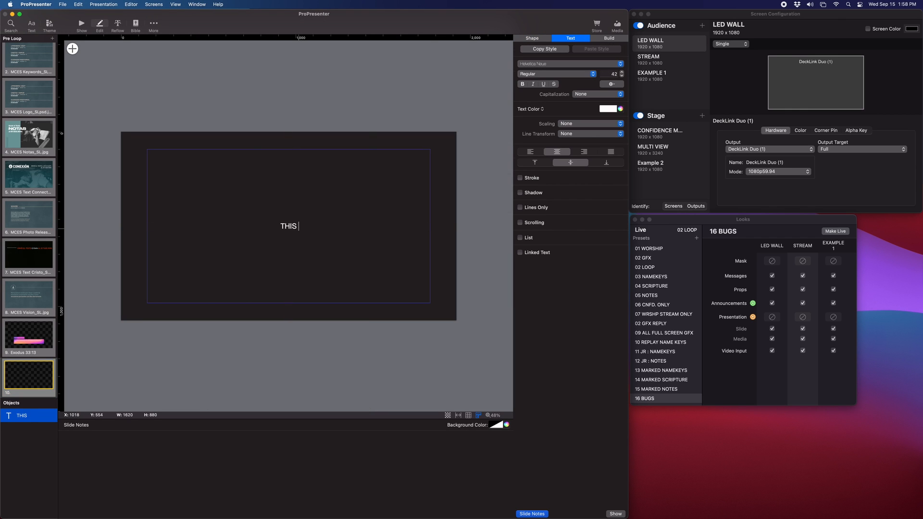
pyautogui.write('IS THE SCTIPURE ')
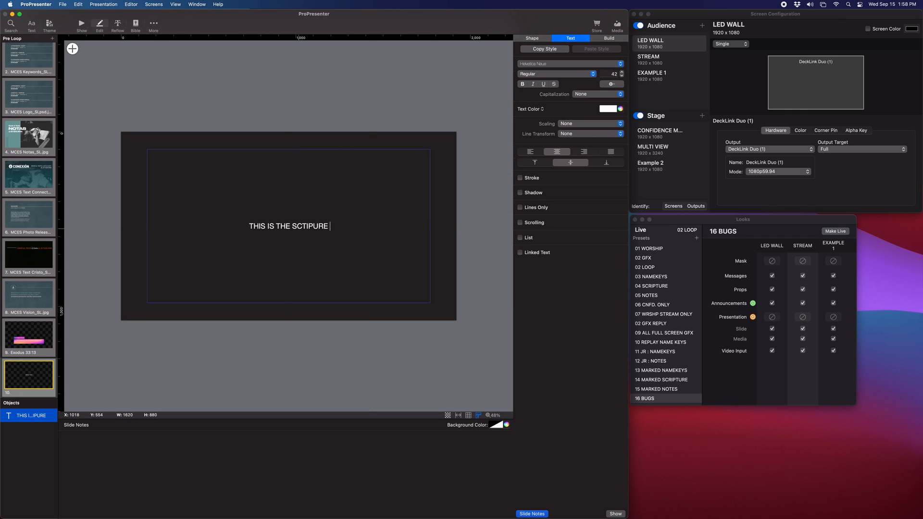
pyautogui.write('VERSE')
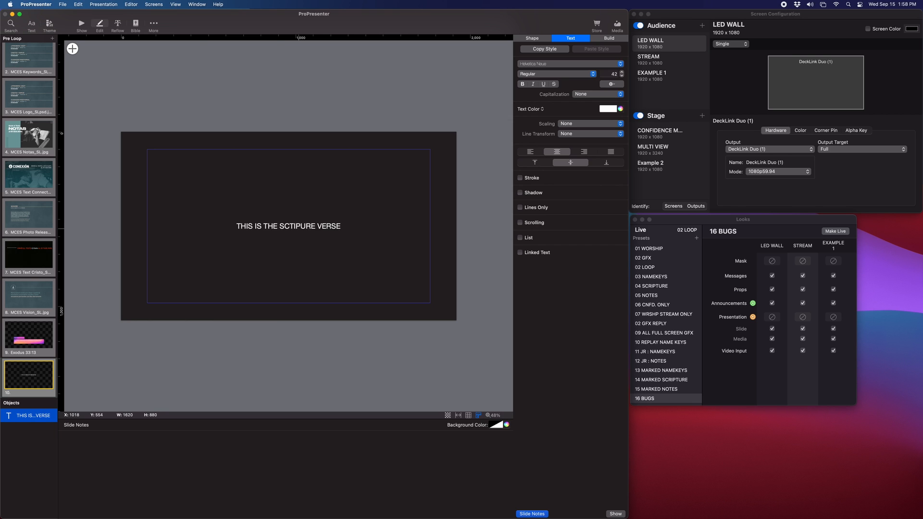
# Resize the verse text box to about 981 by 311 in the slide's upper left
pyautogui.click(277, 77)
pyautogui.click(303, 239)
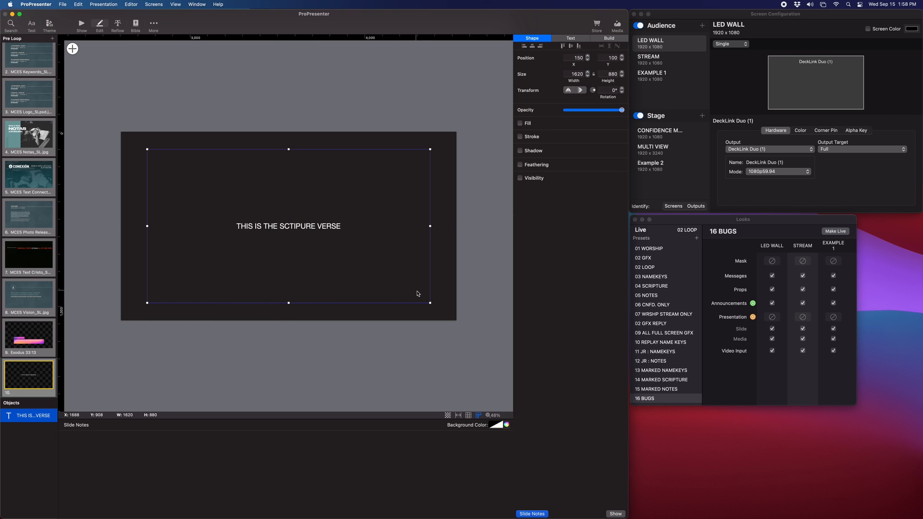
pyautogui.moveTo(427, 304); pyautogui.dragTo(319, 204)
# Add a second text box and resize it to about 447 by 236 in the slide's lower right
pyautogui.click(73, 48)
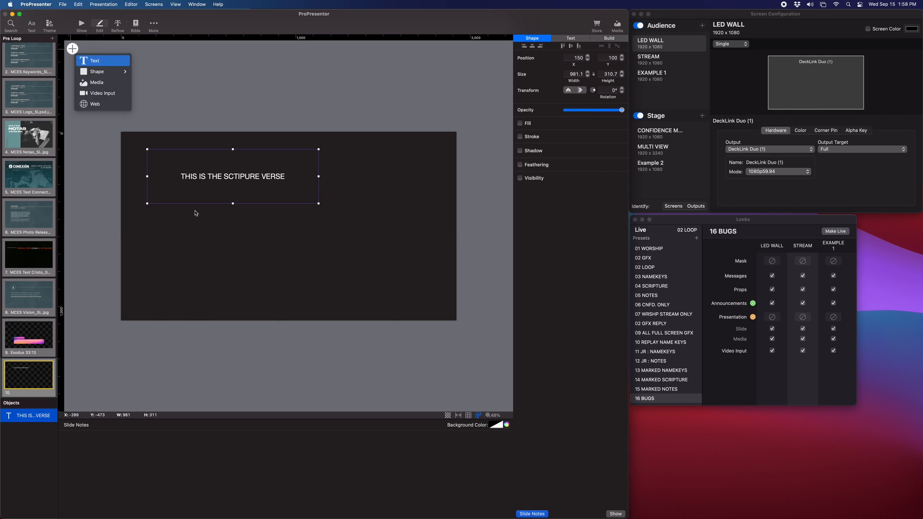
pyautogui.click(212, 231)
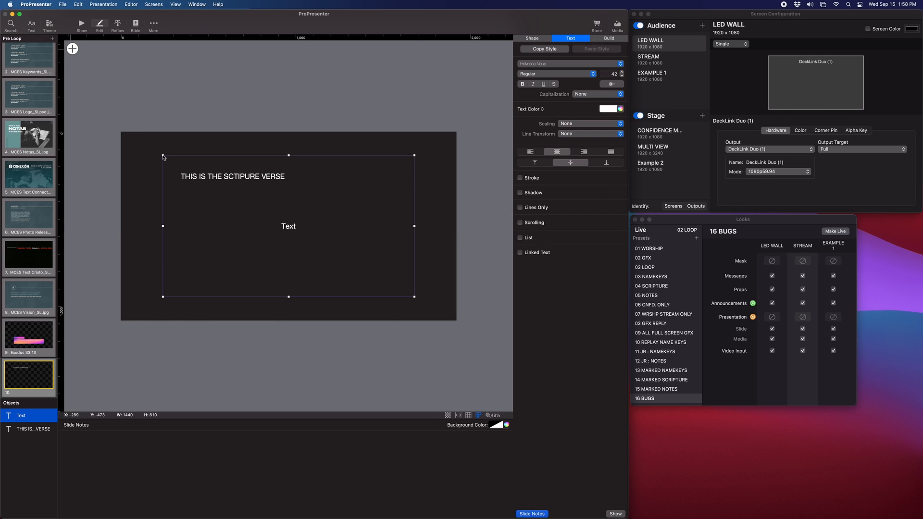
pyautogui.moveTo(161, 151); pyautogui.dragTo(337, 254)
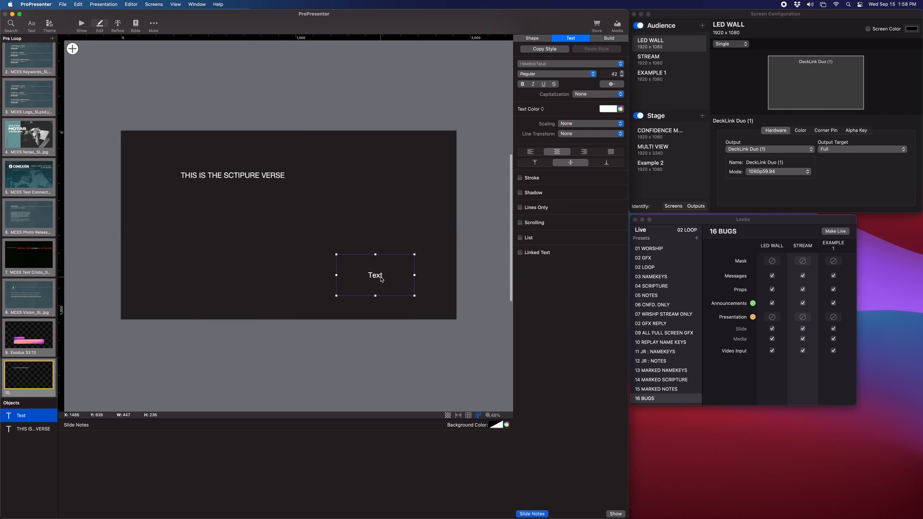
# Replace the second text box's placeholder with Reference 33:33 and finish editing
pyautogui.doubleClick(382, 278)
pyautogui.press('BackSpace')
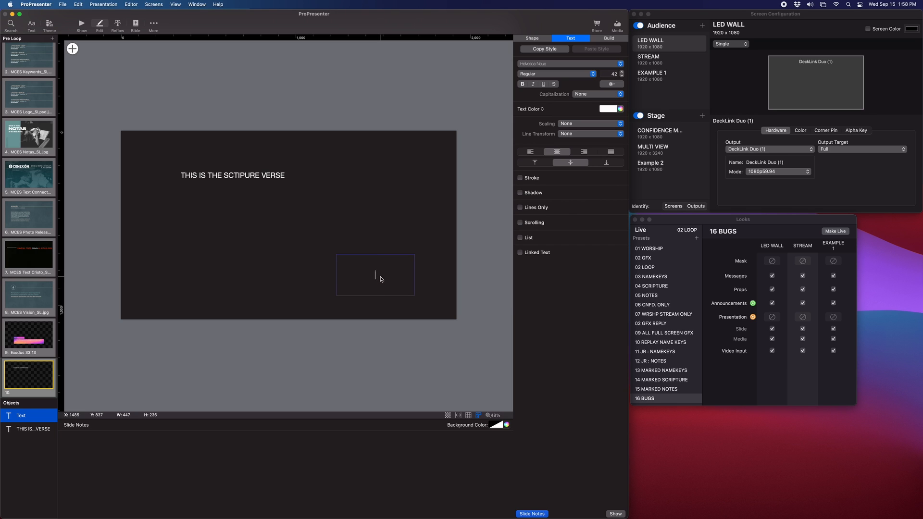
pyautogui.write('Reference 33:33')
pyautogui.press('Escape')
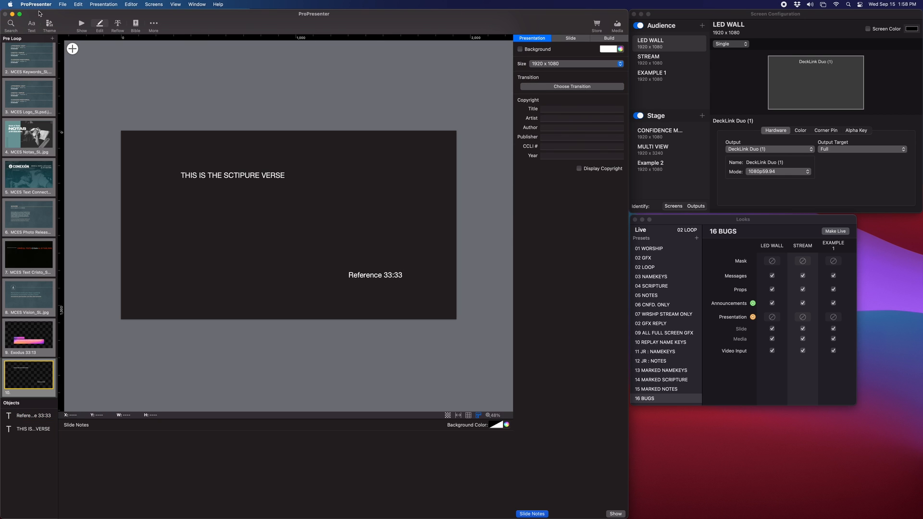
# Return to Show view and apply the MC_SCIPTURE theme's Scripture LED layout to the new slide
pyautogui.click(82, 25)
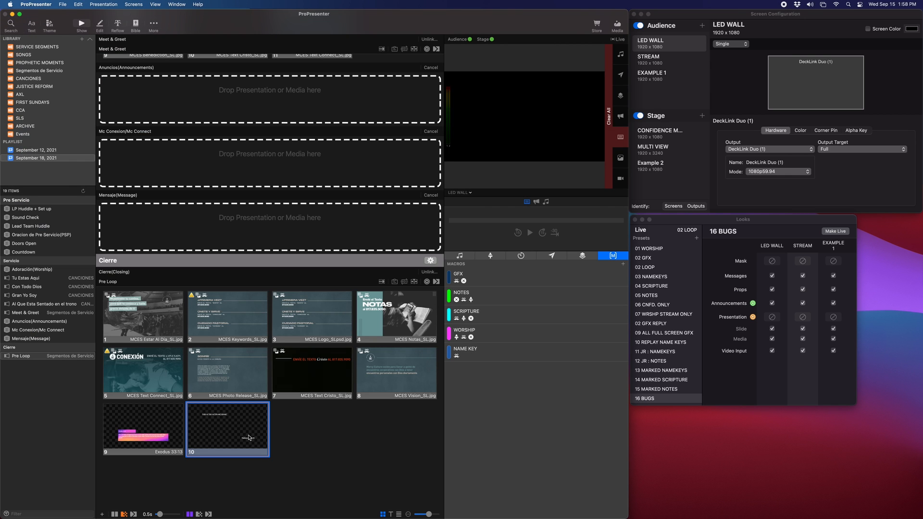
pyautogui.click(240, 436)
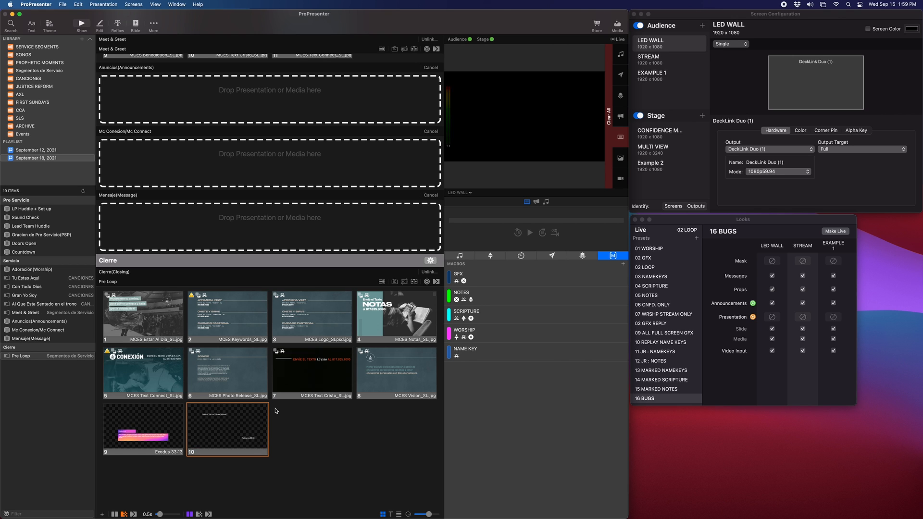
pyautogui.rightClick(242, 428)
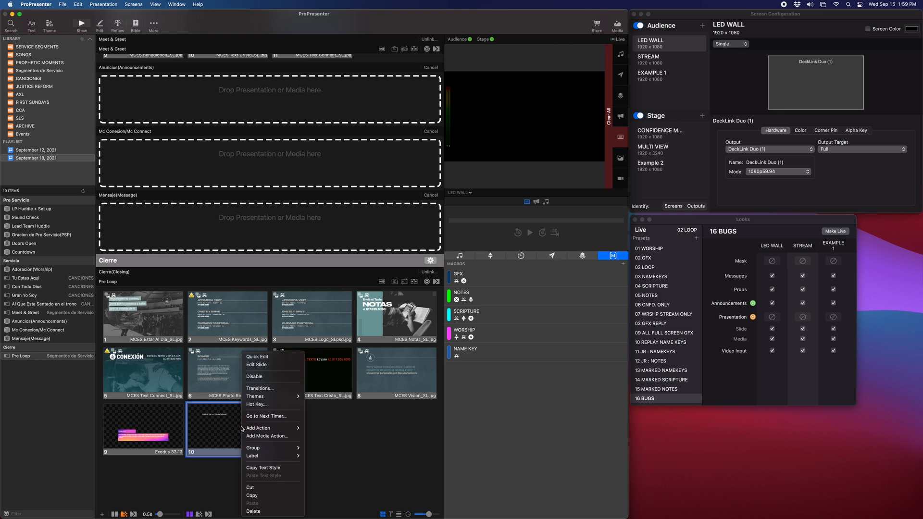
pyautogui.moveTo(266, 399)
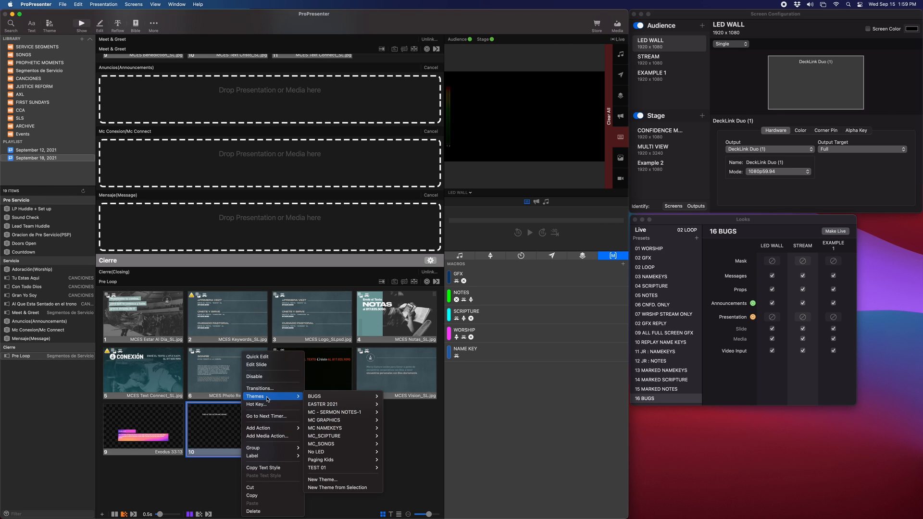
pyautogui.moveTo(361, 438)
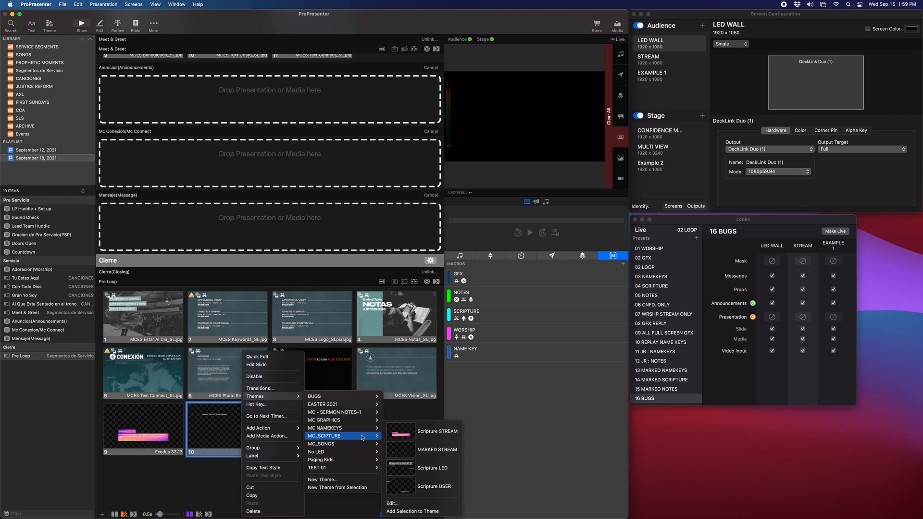
pyautogui.click(439, 470)
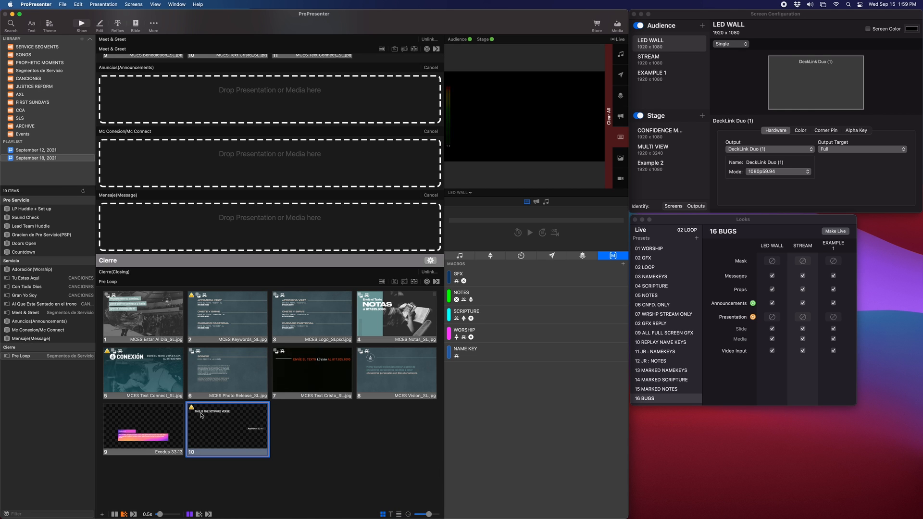
pyautogui.scroll(-1, 255, 431)
pyautogui.rightClick(255, 431)
pyautogui.click(335, 433)
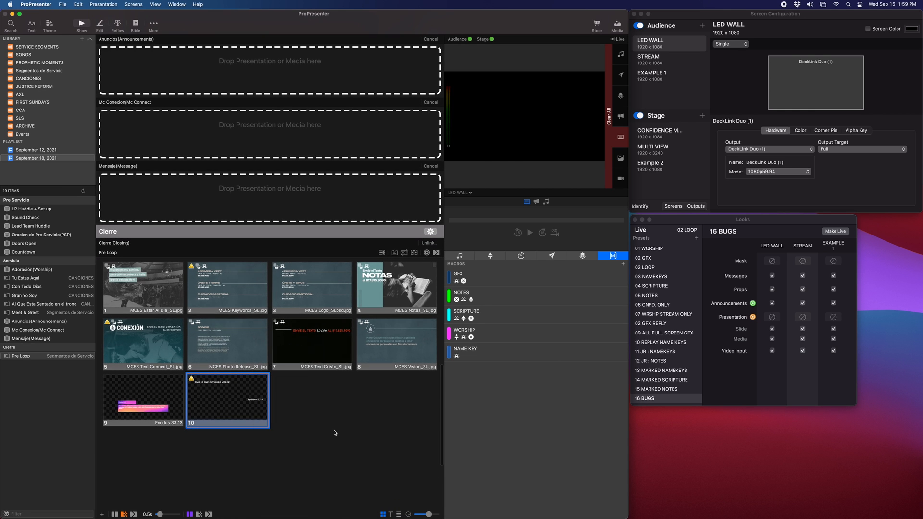
# Enlarge the slide thumbnails and scroll to the Pre Loop presentation's slides
pyautogui.moveTo(423, 515); pyautogui.dragTo(454, 513)
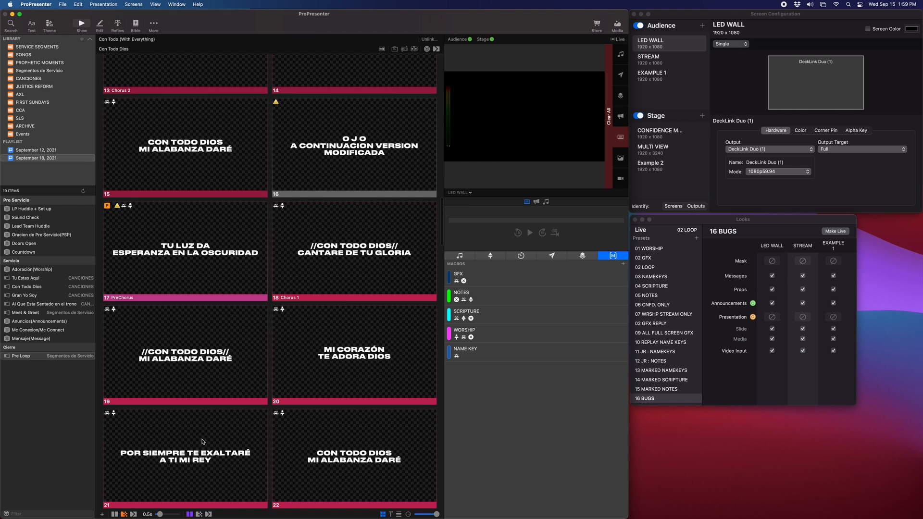
pyautogui.scroll(-20, 202, 441)
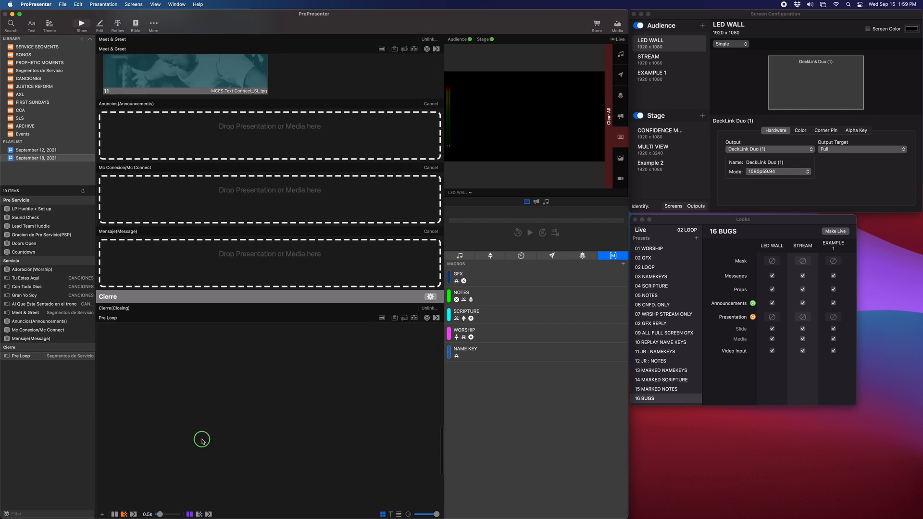
pyautogui.rightClick(202, 441)
pyautogui.click(369, 429)
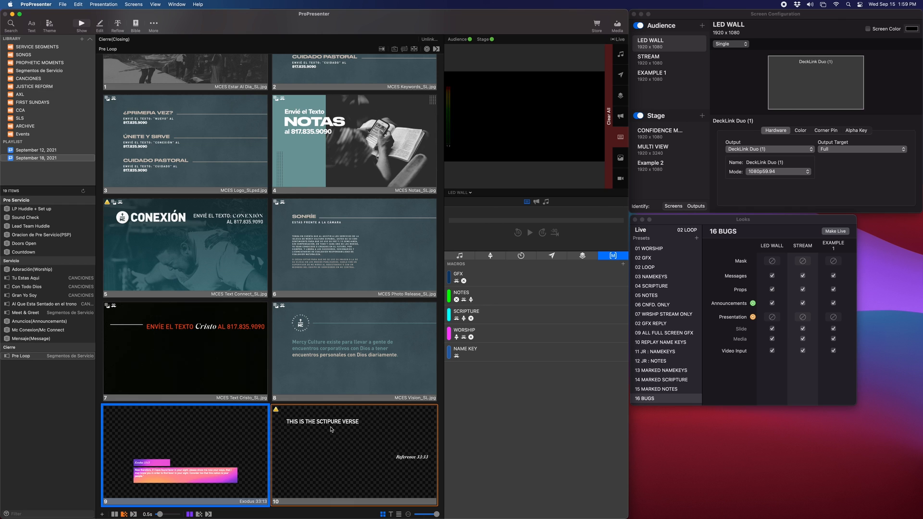
# Open the screen configuration and review the LED WALL, STREAM and EXAMPLE 1 audience screens
pyautogui.moveTo(761, 16)
pyautogui.mouseDown()
pyautogui.moveTo(768, 16)
pyautogui.moveTo(760, 15)
pyautogui.mouseUp()
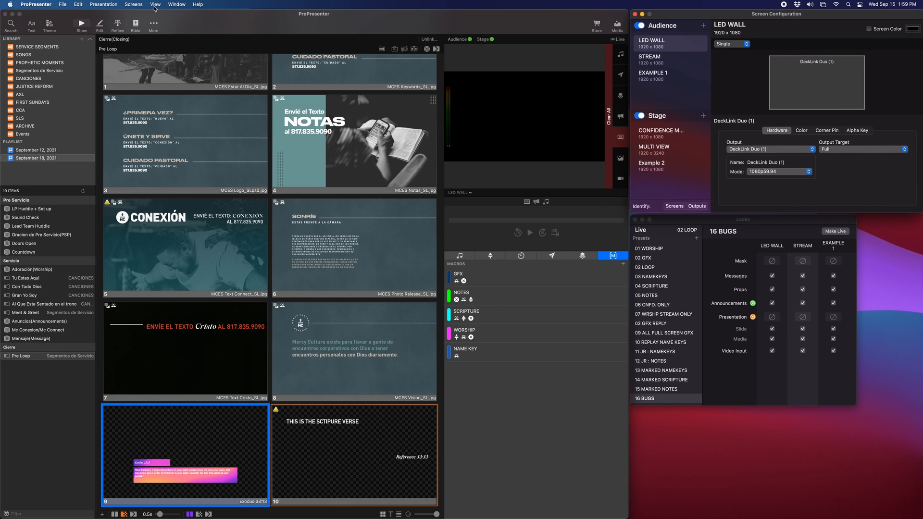
pyautogui.click(134, 4)
pyautogui.click(175, 103)
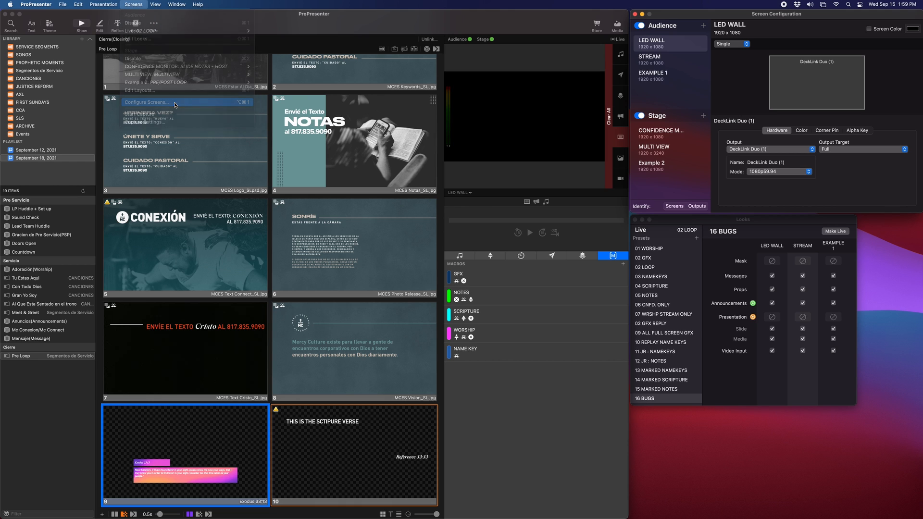
pyautogui.click(680, 40)
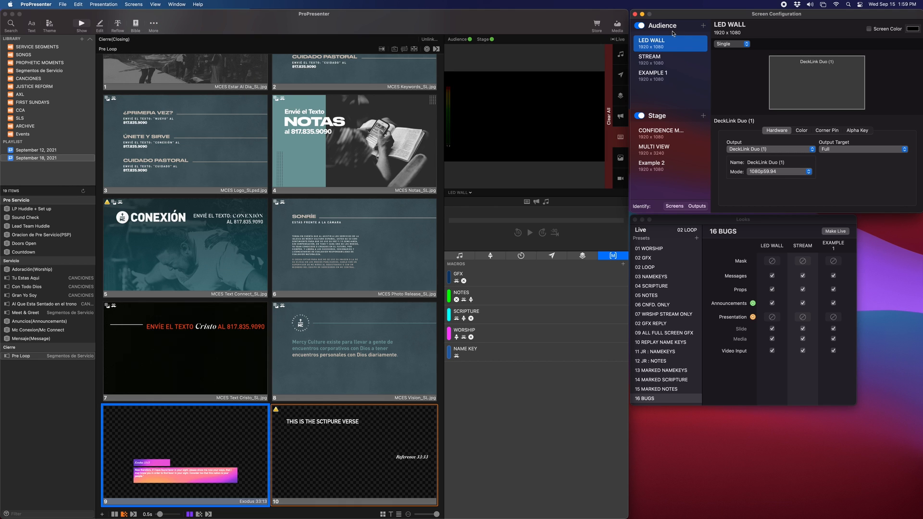
pyautogui.click(672, 56)
pyautogui.click(672, 46)
pyautogui.click(672, 57)
pyautogui.click(673, 42)
pyautogui.click(678, 62)
pyautogui.click(674, 77)
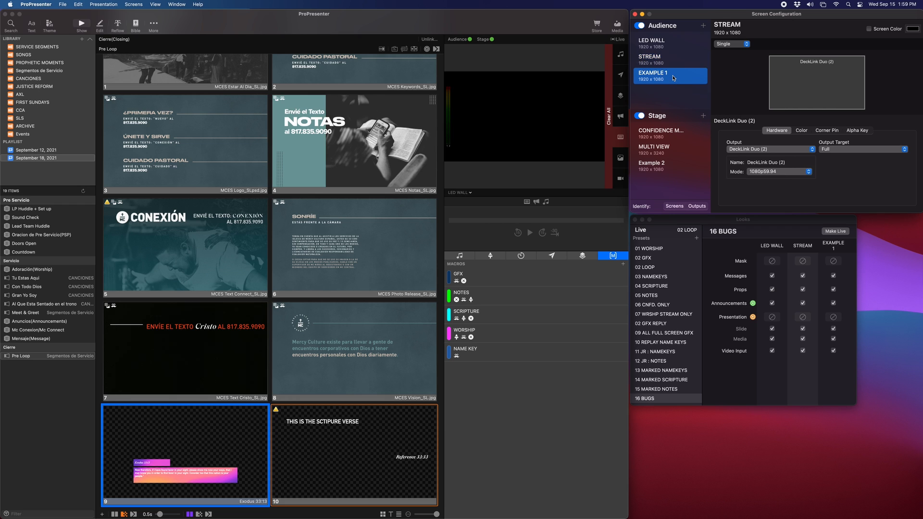
pyautogui.click(673, 44)
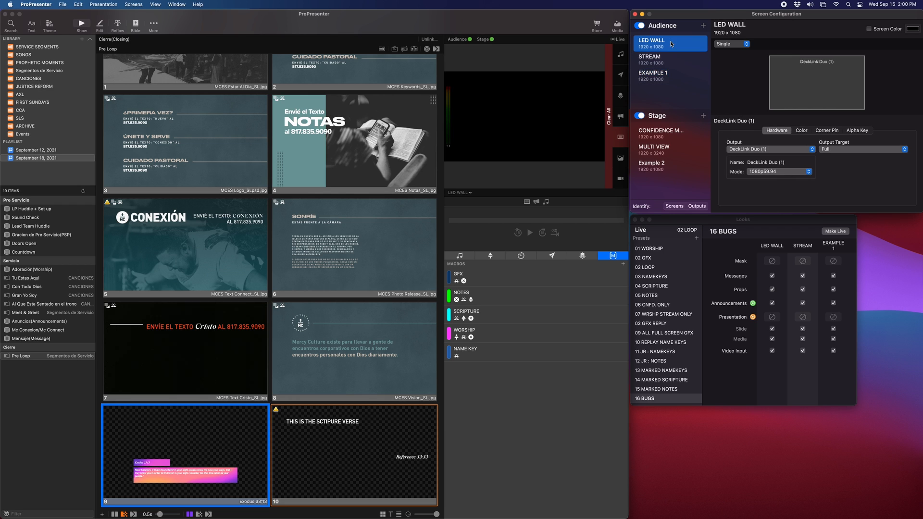
pyautogui.click(673, 79)
pyautogui.click(672, 48)
pyautogui.click(668, 61)
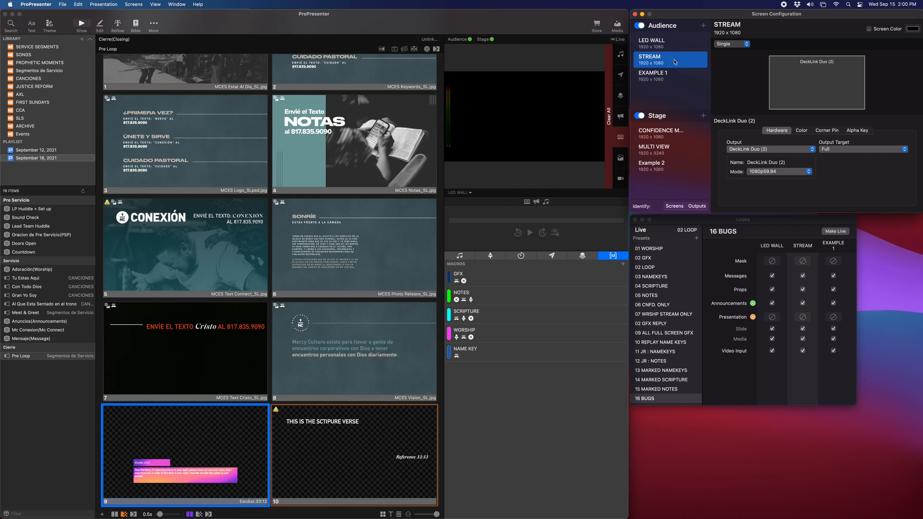
pyautogui.click(669, 43)
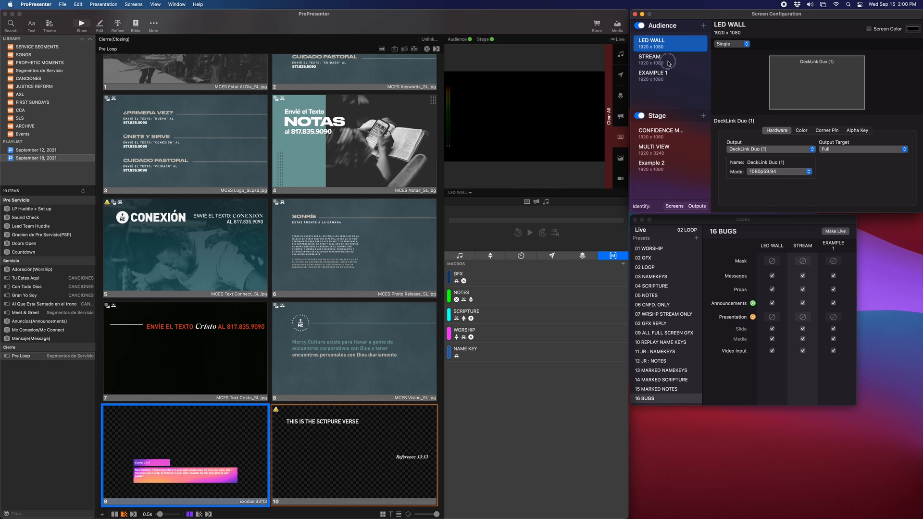
pyautogui.click(668, 62)
pyautogui.click(670, 44)
# Open the Looks editor and select the 04 SCRIPTURE look
pyautogui.click(129, 5)
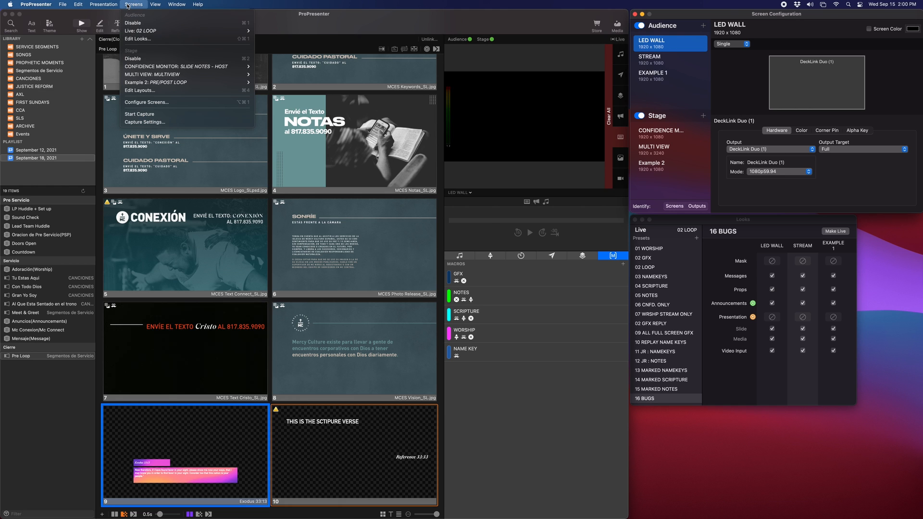
pyautogui.click(133, 39)
pyautogui.moveTo(706, 223); pyautogui.dragTo(713, 226)
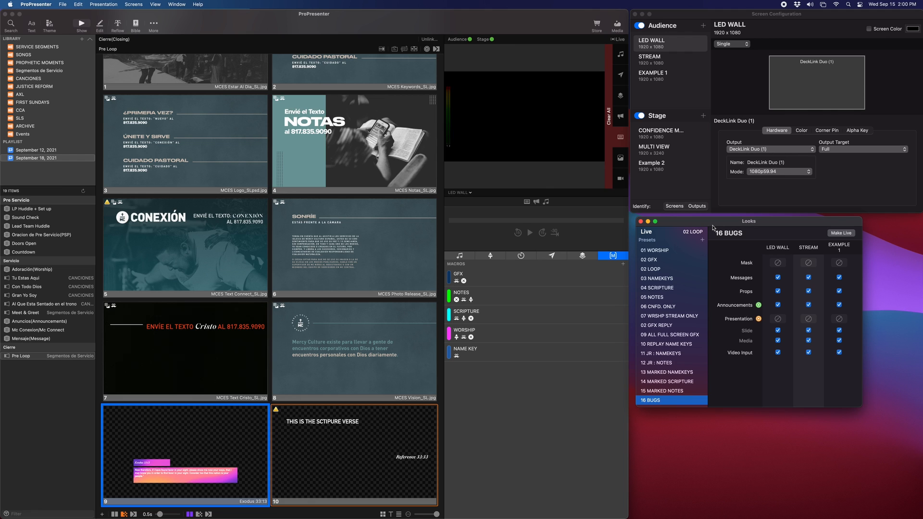
pyautogui.click(664, 251)
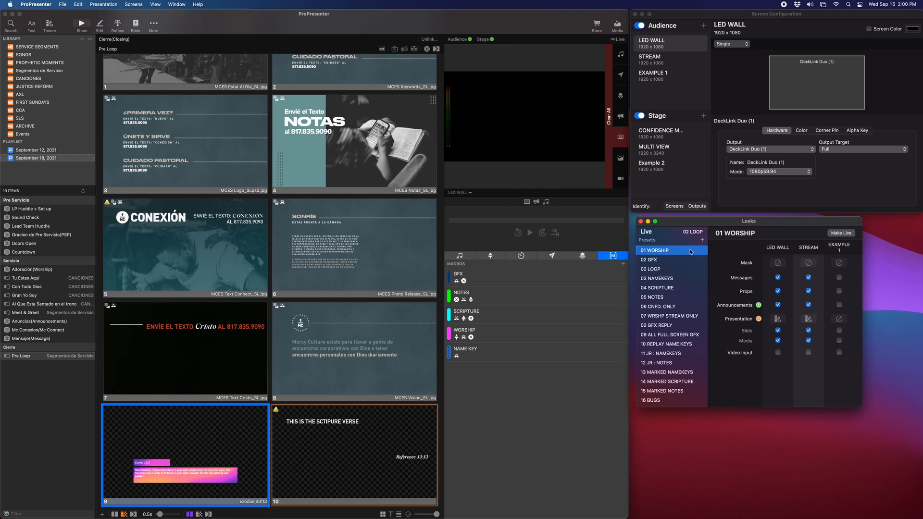
pyautogui.click(649, 258)
pyautogui.click(663, 250)
pyautogui.click(666, 288)
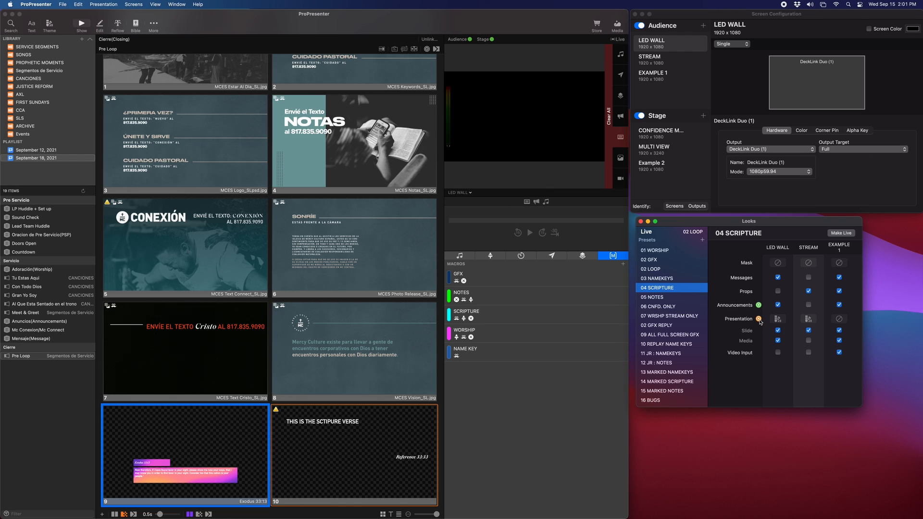
# Set the 04 SCRIPTURE look's LED WALL presentation theme to MC_SCIPTURE Scripture LED
pyautogui.click(780, 319)
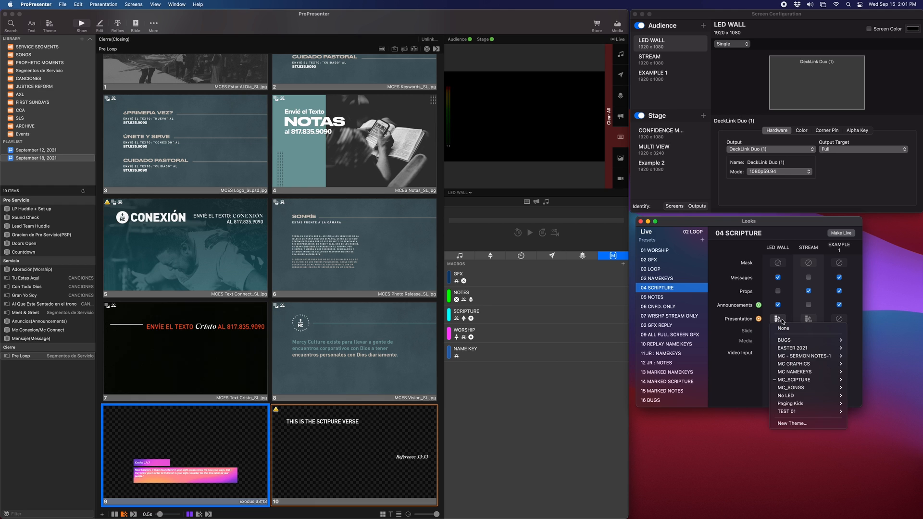
pyautogui.moveTo(798, 380)
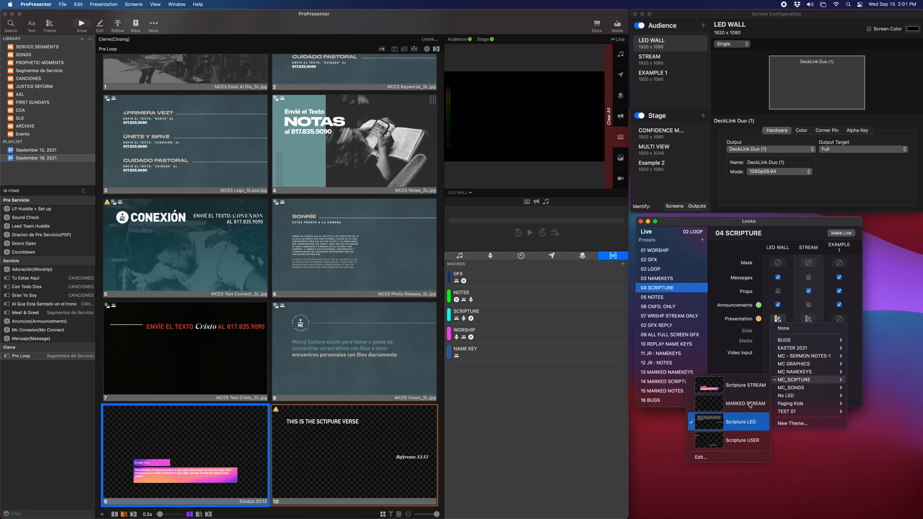
pyautogui.click(759, 319)
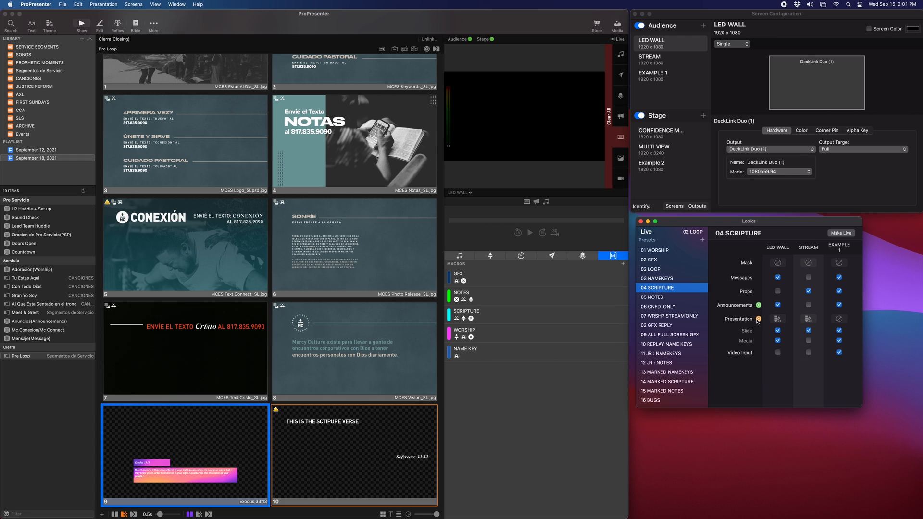
pyautogui.click(776, 320)
pyautogui.moveTo(808, 379)
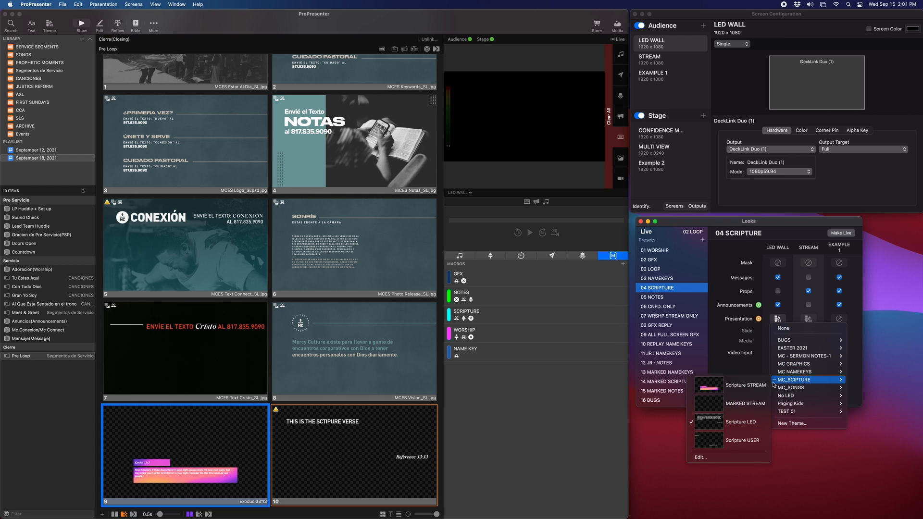
pyautogui.click(739, 431)
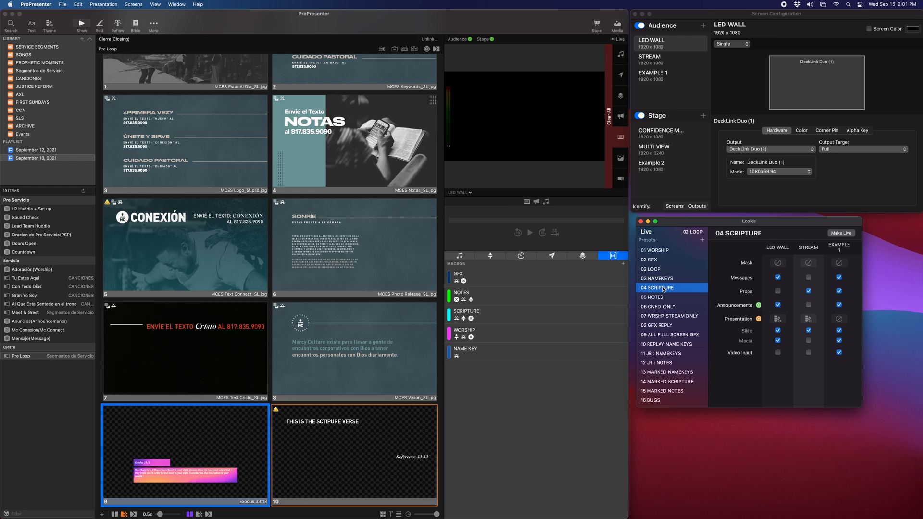
# Add an Audience Look action for 04 SCRIPTURE to the scripture slide 10
pyautogui.rightClick(412, 423)
pyautogui.moveTo(440, 428)
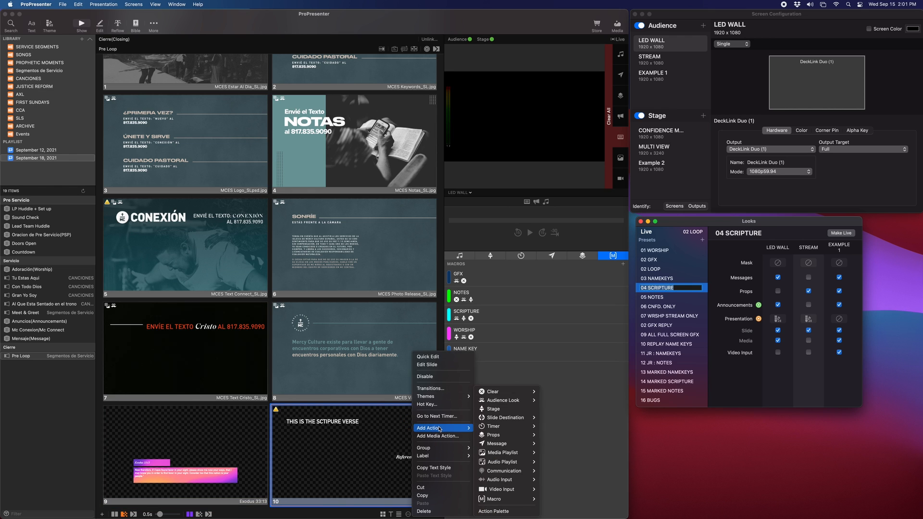
pyautogui.moveTo(498, 403)
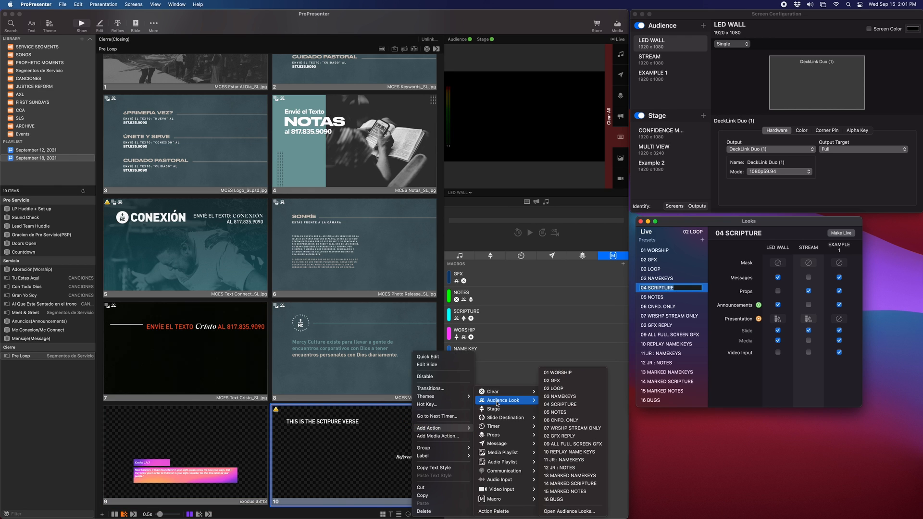
pyautogui.click(596, 404)
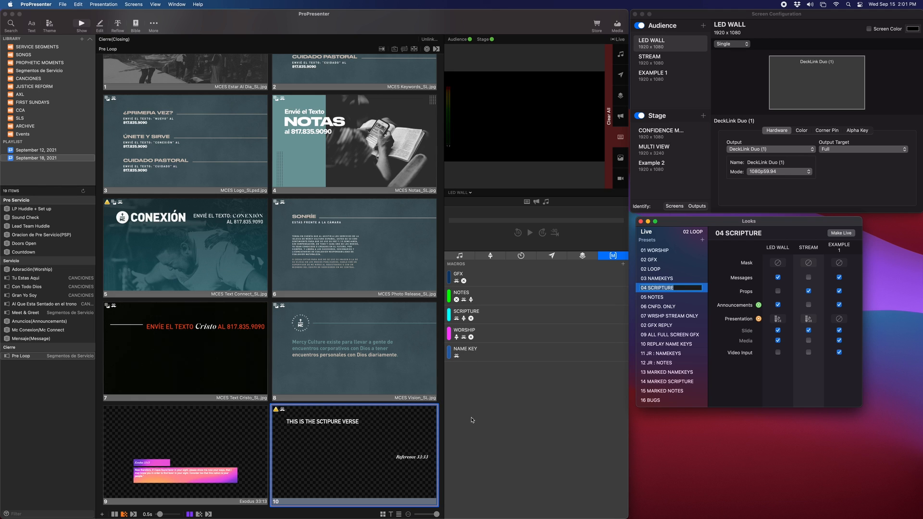
# Set the 04 SCRIPTURE look's STREAM presentation theme to MC_SCIPTURE Scripture STREAM
pyautogui.click(773, 251)
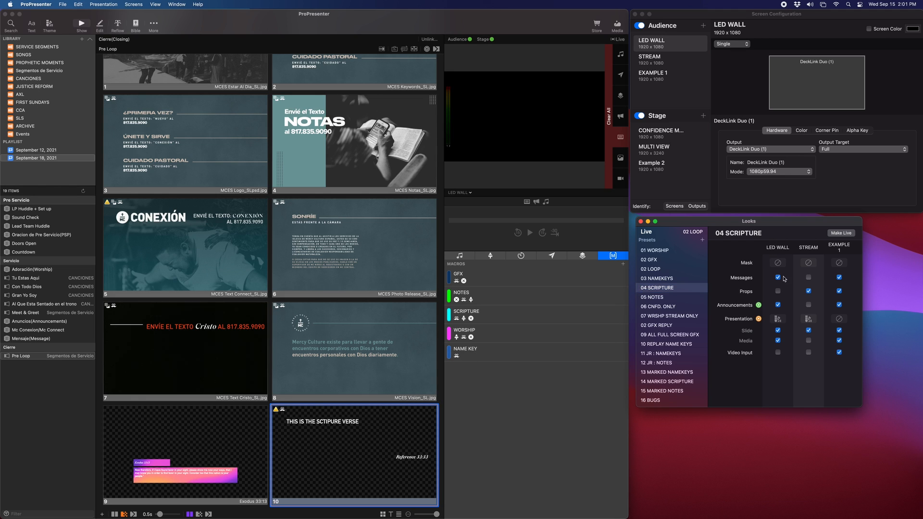
pyautogui.click(778, 319)
pyautogui.moveTo(828, 380)
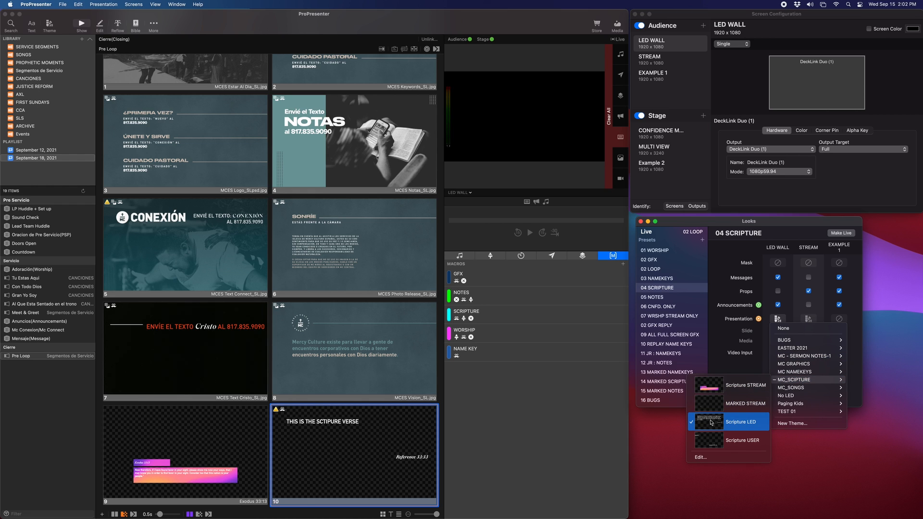
pyautogui.click(728, 333)
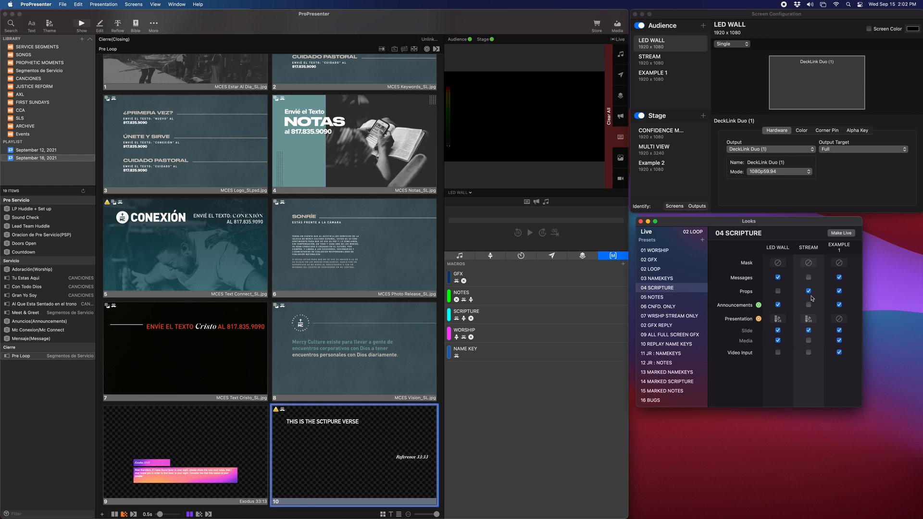
pyautogui.click(809, 320)
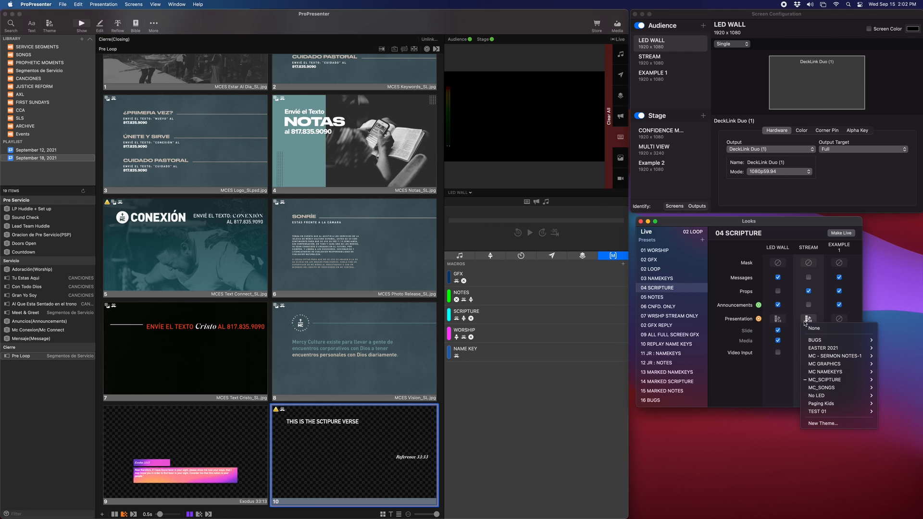
pyautogui.moveTo(823, 379)
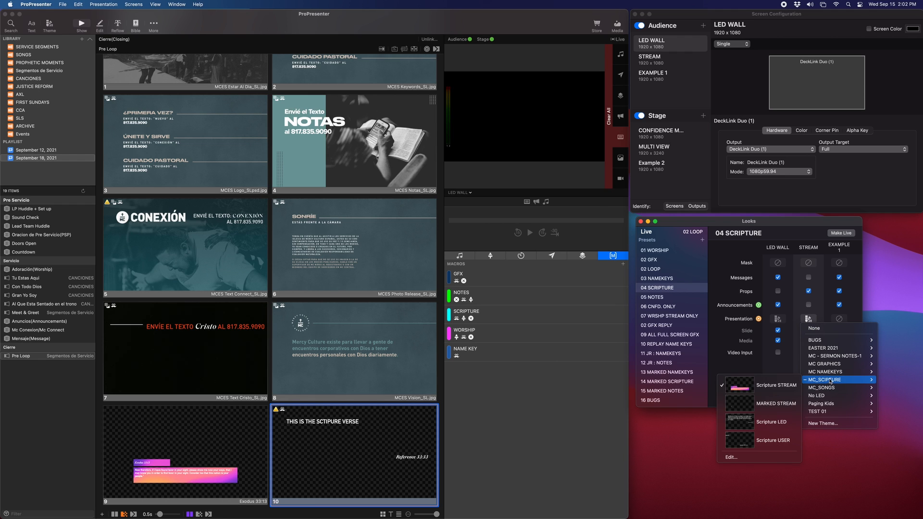
pyautogui.click(768, 391)
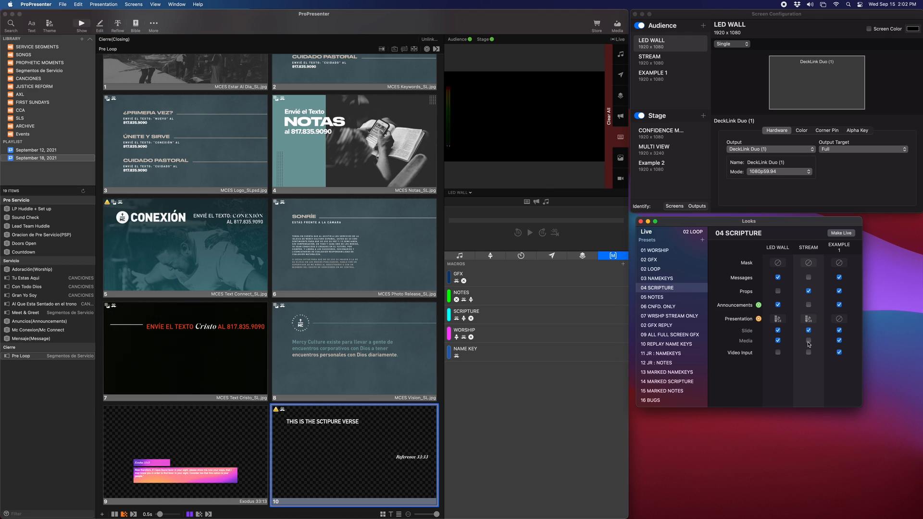
# Trigger the scripture slide and switch the output preview to the STREAM screen
pyautogui.click(377, 423)
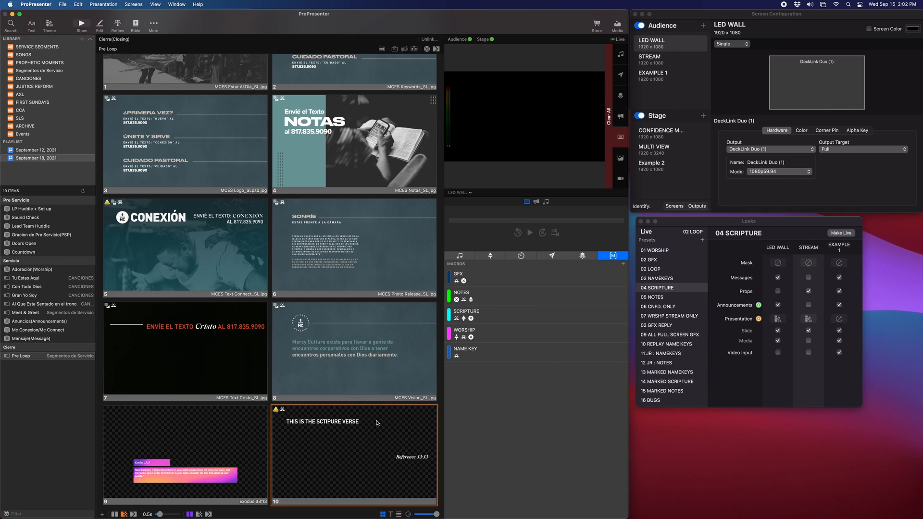
pyautogui.click(460, 193)
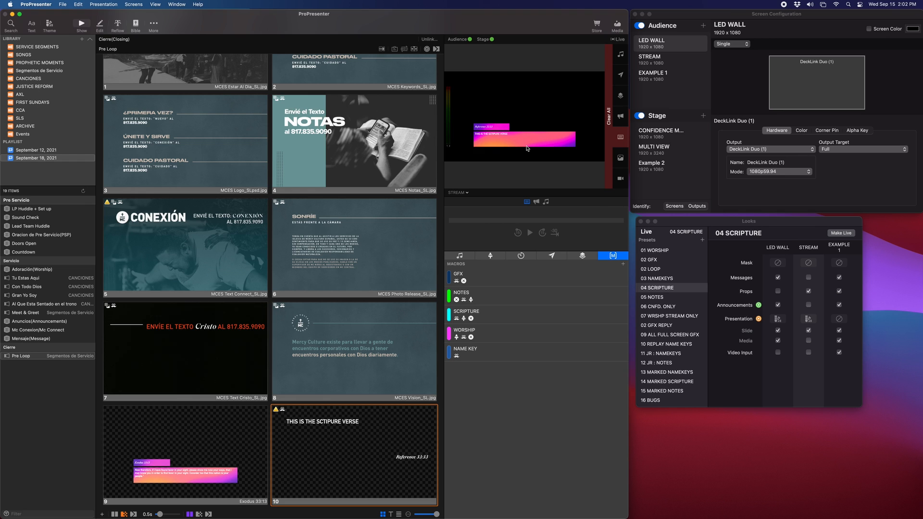
pyautogui.click(744, 228)
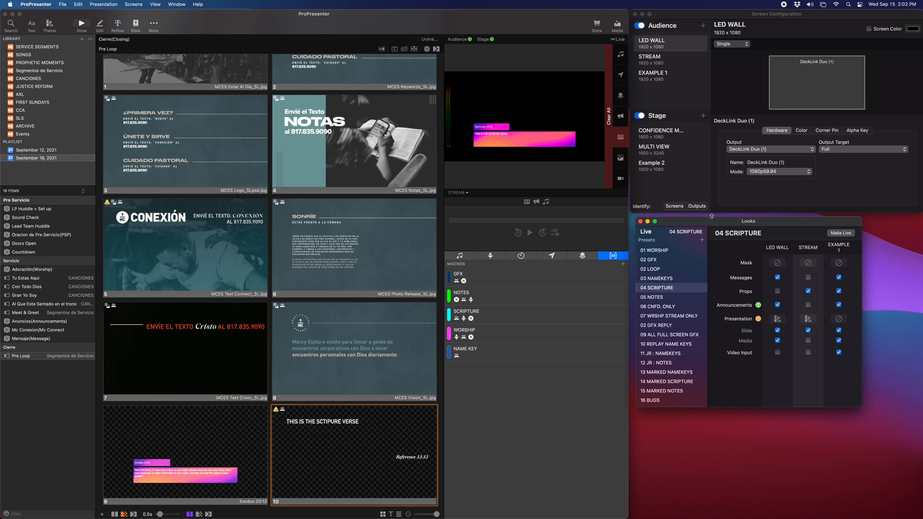
pyautogui.moveTo(712, 216); pyautogui.dragTo(710, 214)
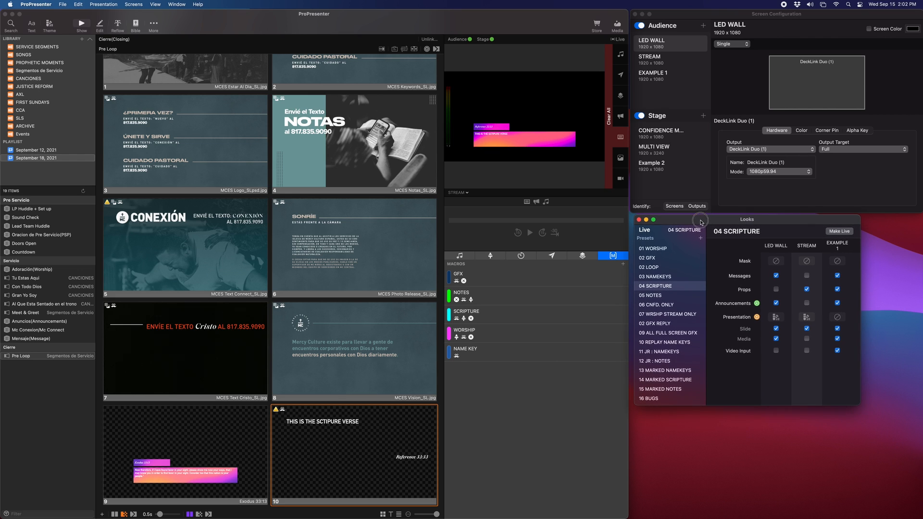
# Select the 01 WORSHIP look and review its LED WALL and STREAM presentation themes under MC_SONGS
pyautogui.click(683, 250)
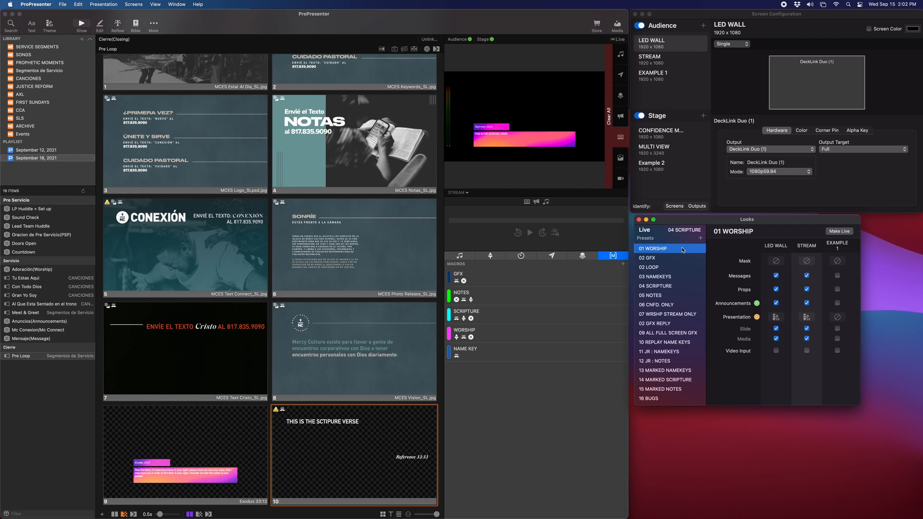
pyautogui.click(779, 317)
pyautogui.click(778, 317)
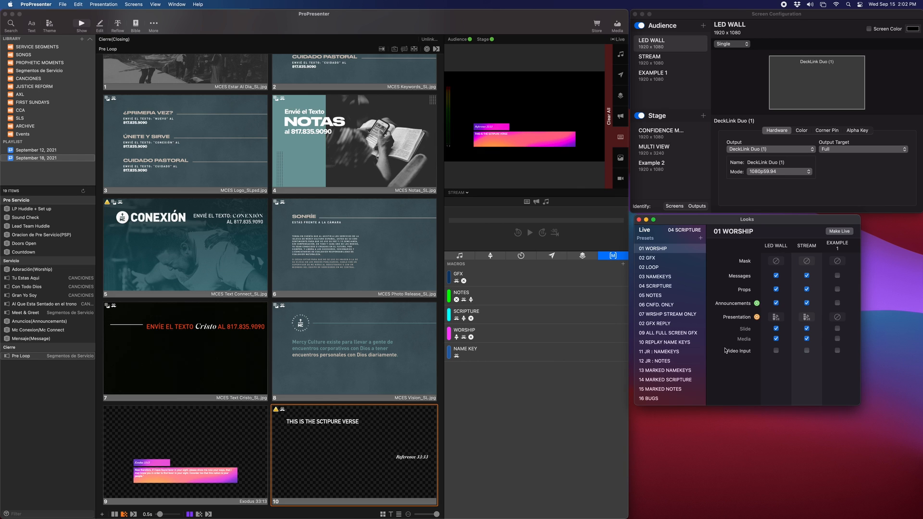
pyautogui.click(776, 317)
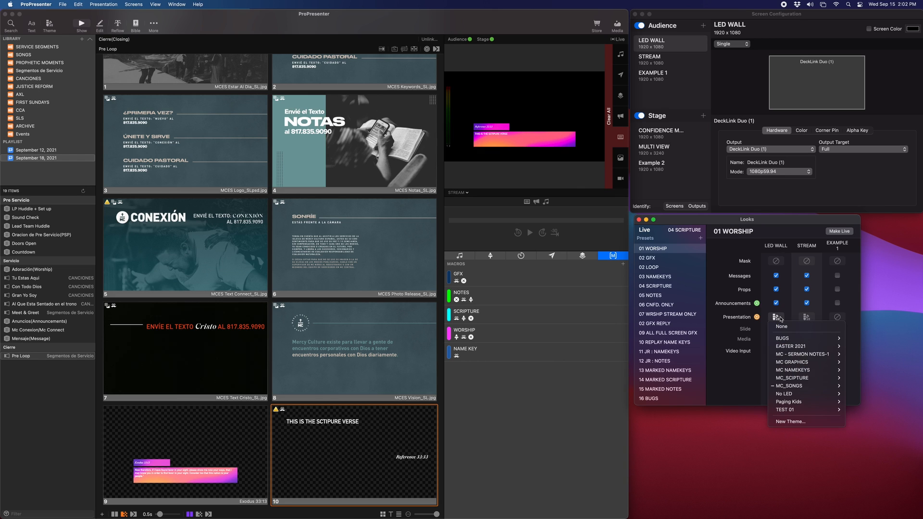
pyautogui.moveTo(784, 387)
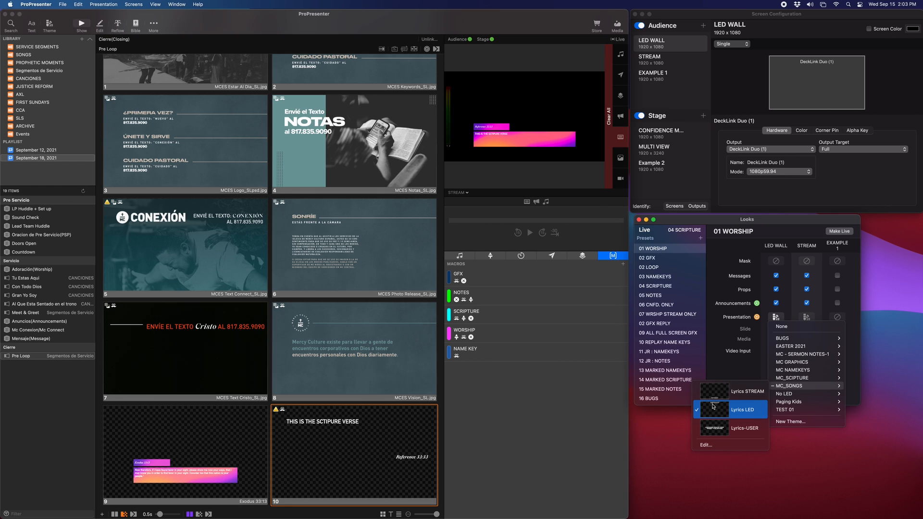
pyautogui.click(819, 229)
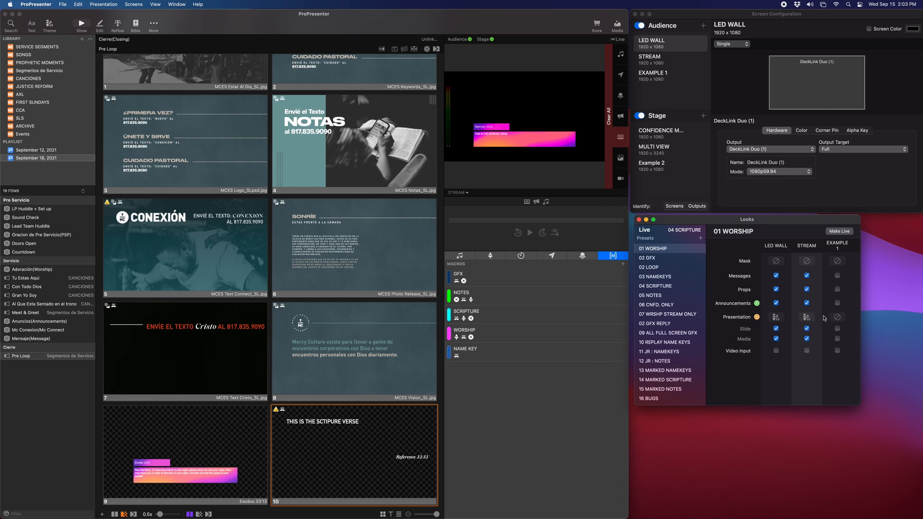
pyautogui.click(802, 318)
pyautogui.moveTo(841, 388)
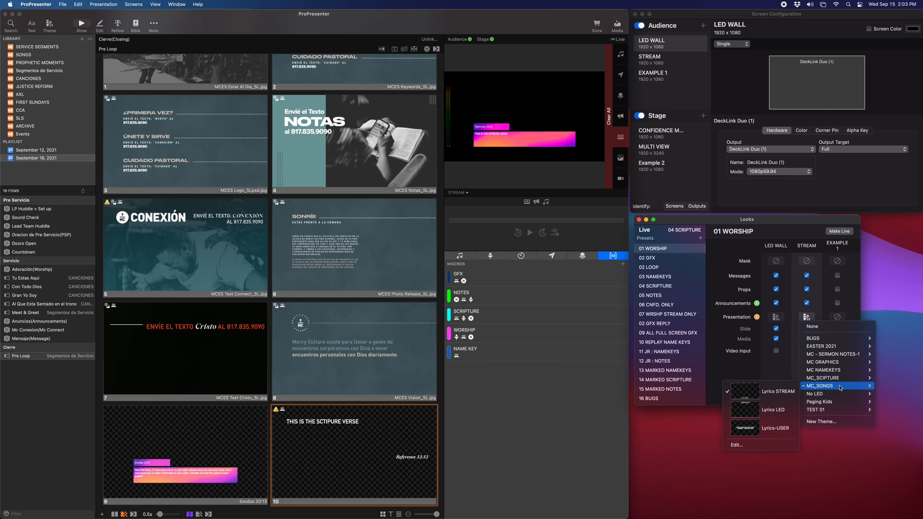
pyautogui.click(756, 396)
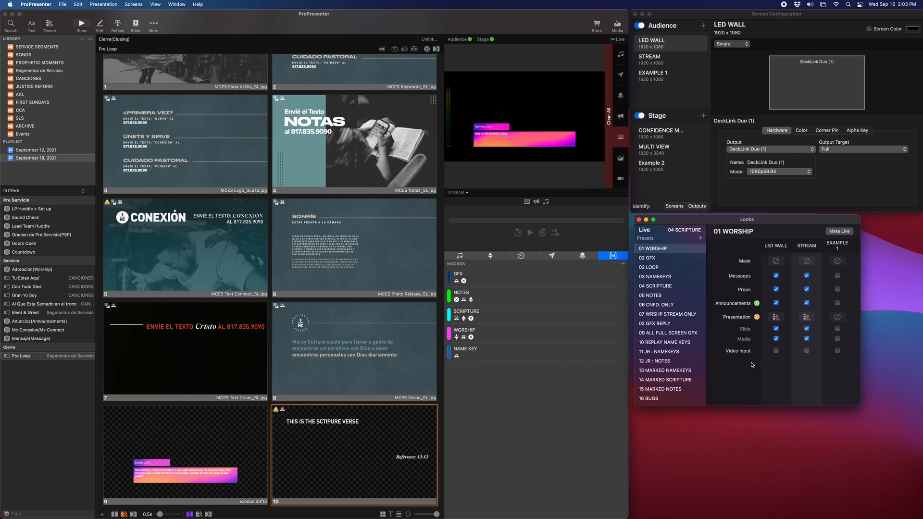